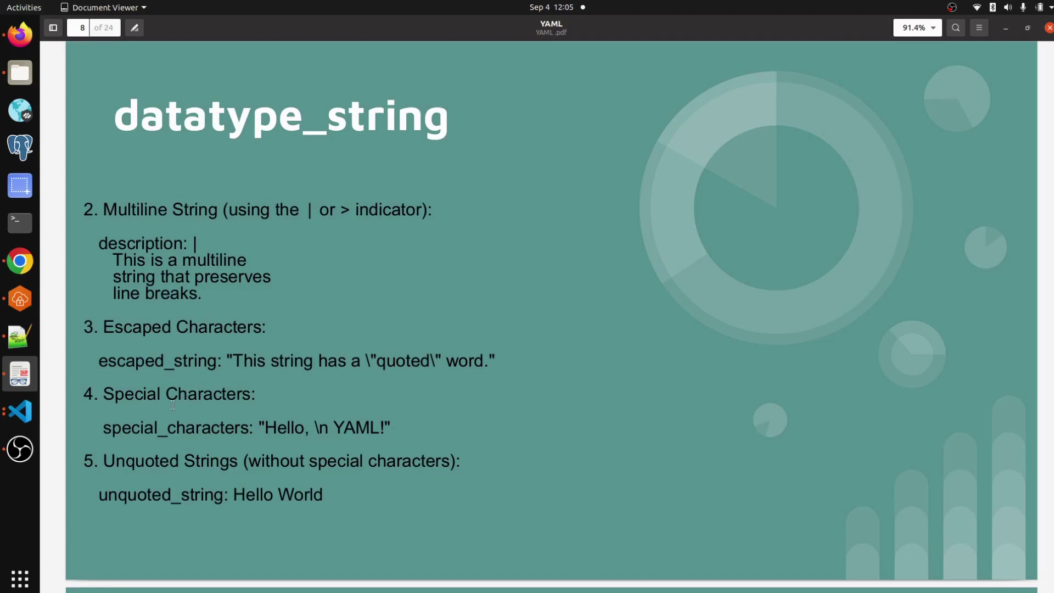
Delete the old escaped text on line 1 of escaped.yml, leaving the file empty
left_click(20, 410)
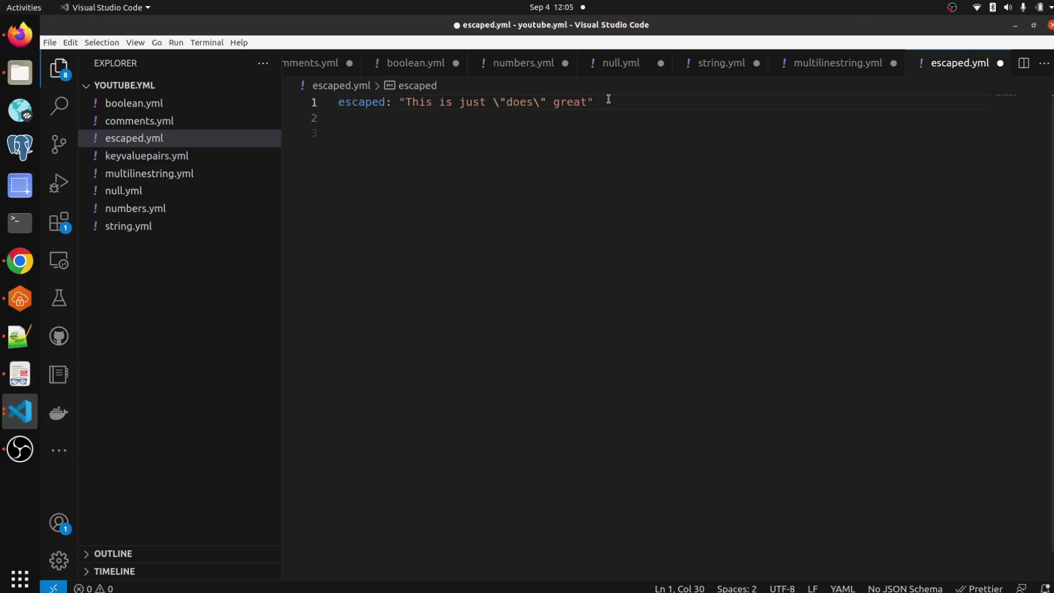
left_click_drag(596, 100, 336, 102)
key("BackSpace")
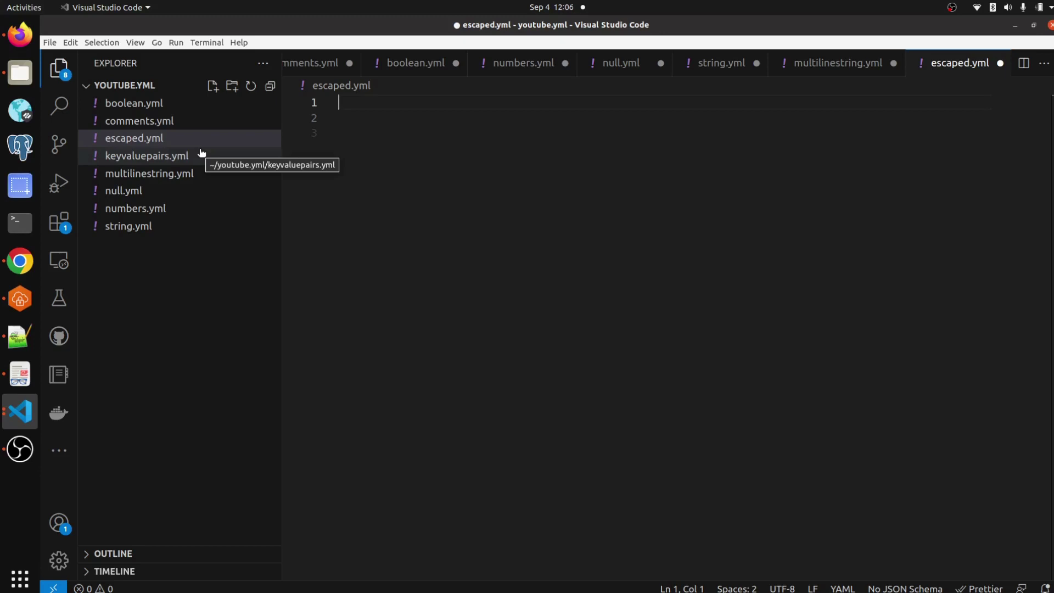
type("e")
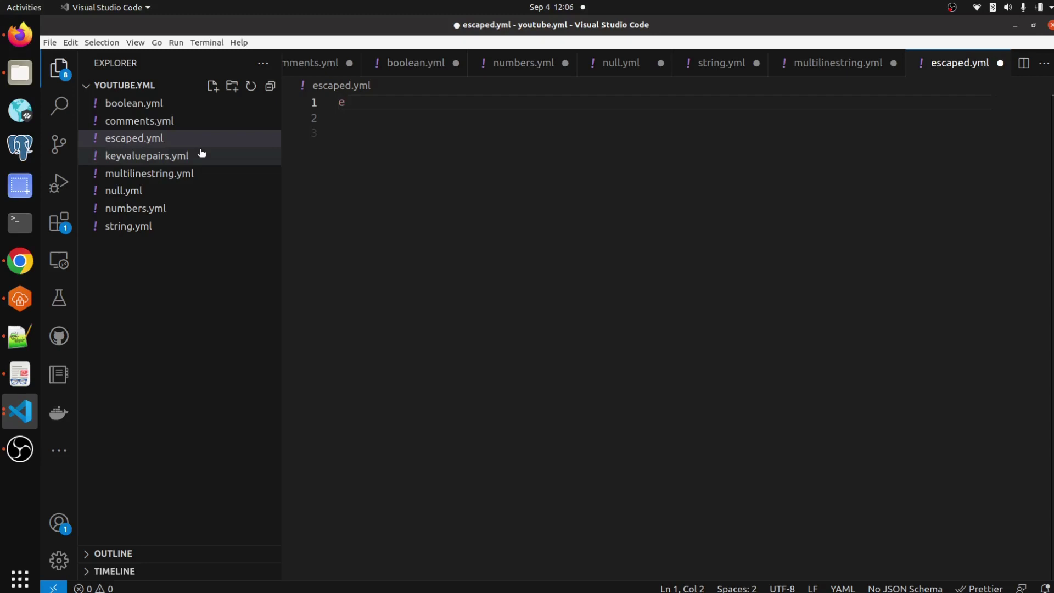
type("scaped: ")
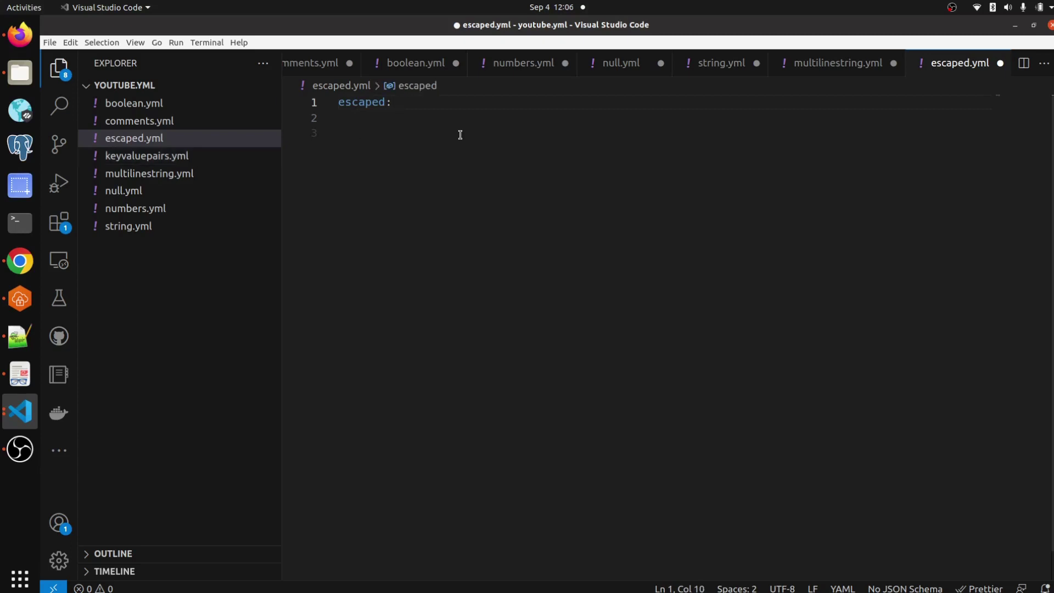
type("\"")
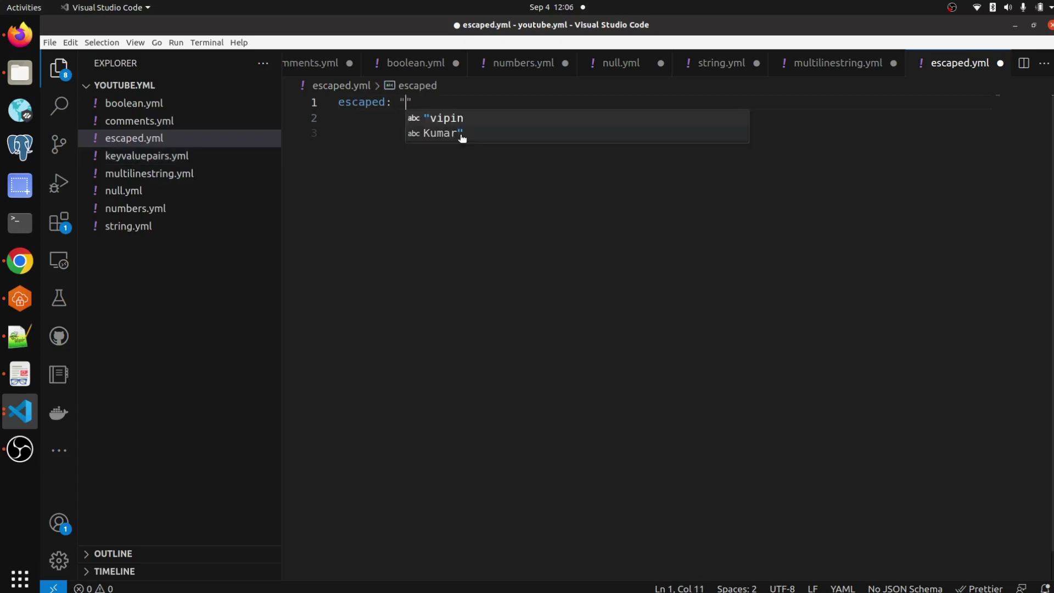
type("H")
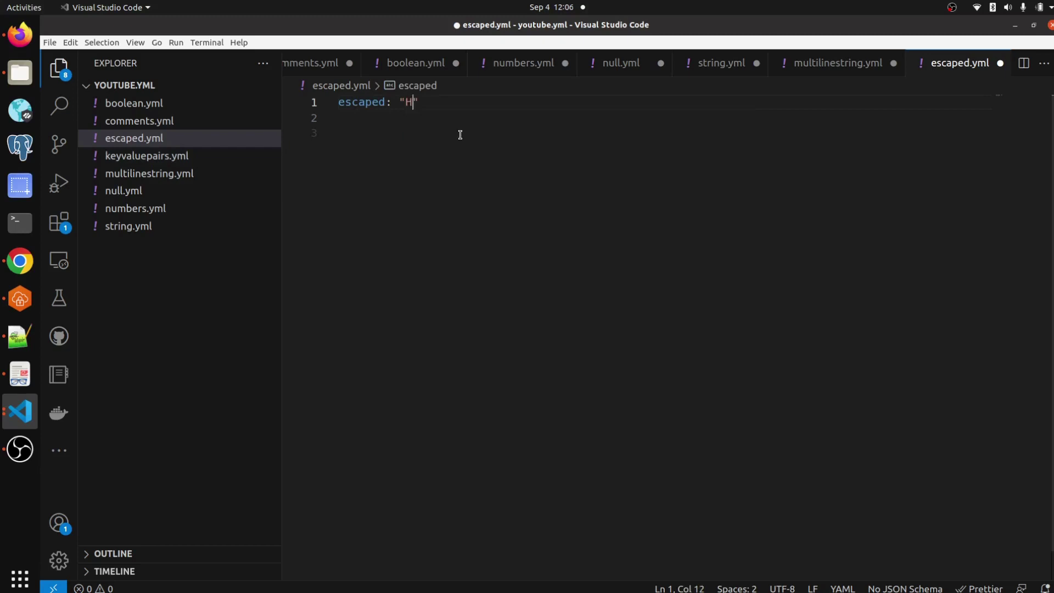
type("ellow")
Enter escaped: "Hello there \"How are yu" on line 1, correcting the Hellow typo
key("BackSpace")
type("there")
type(" \\")
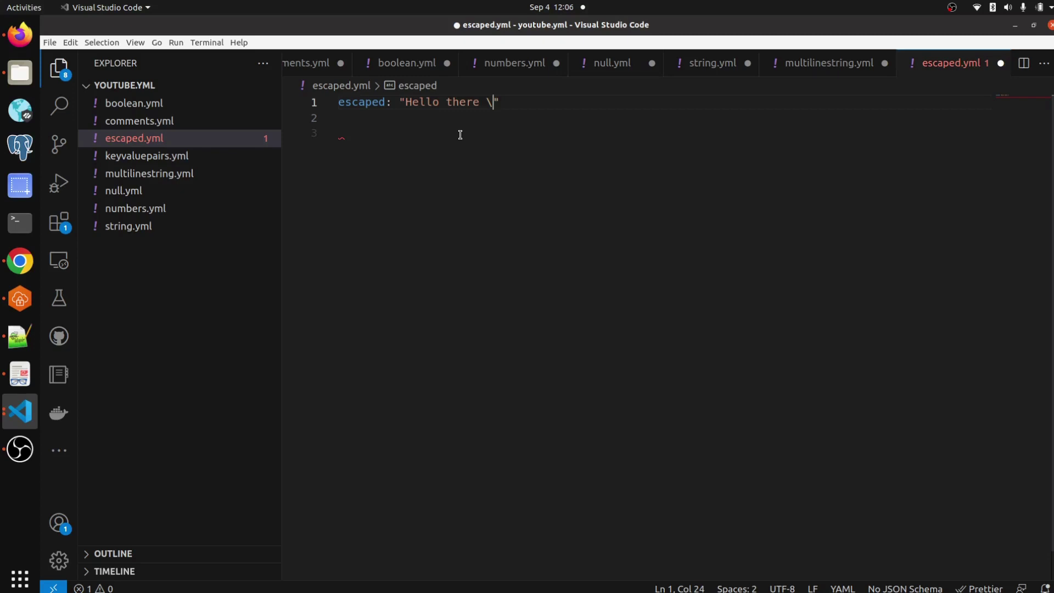
type("\"")
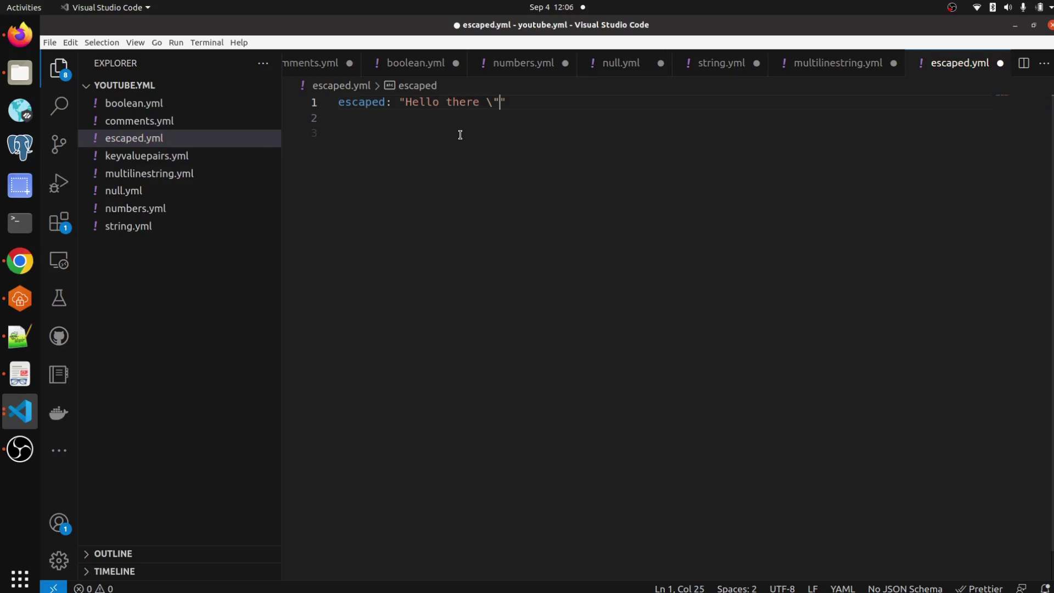
type("How")
type(" are")
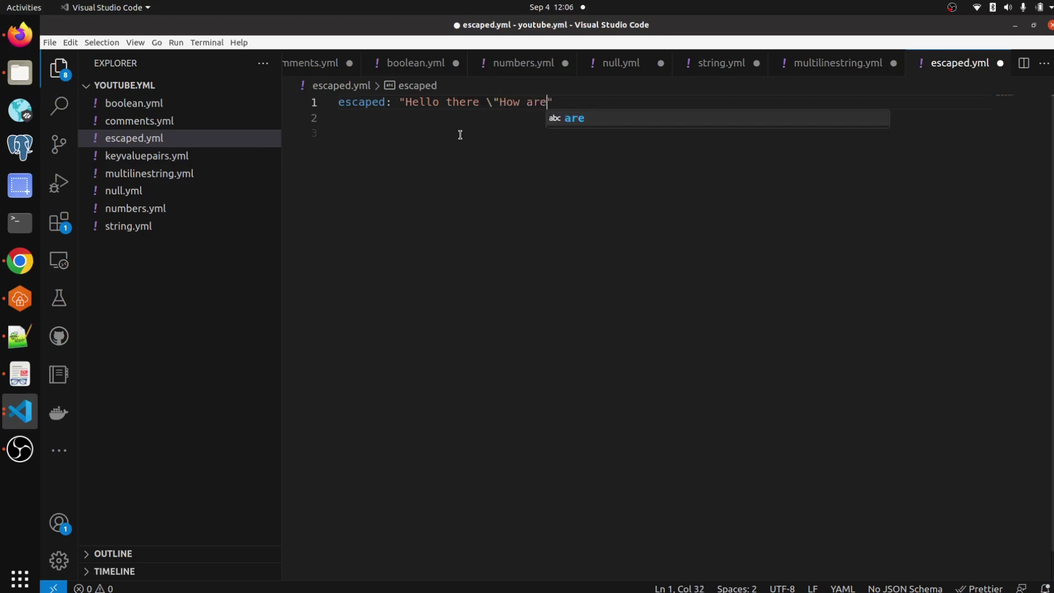
type(" y")
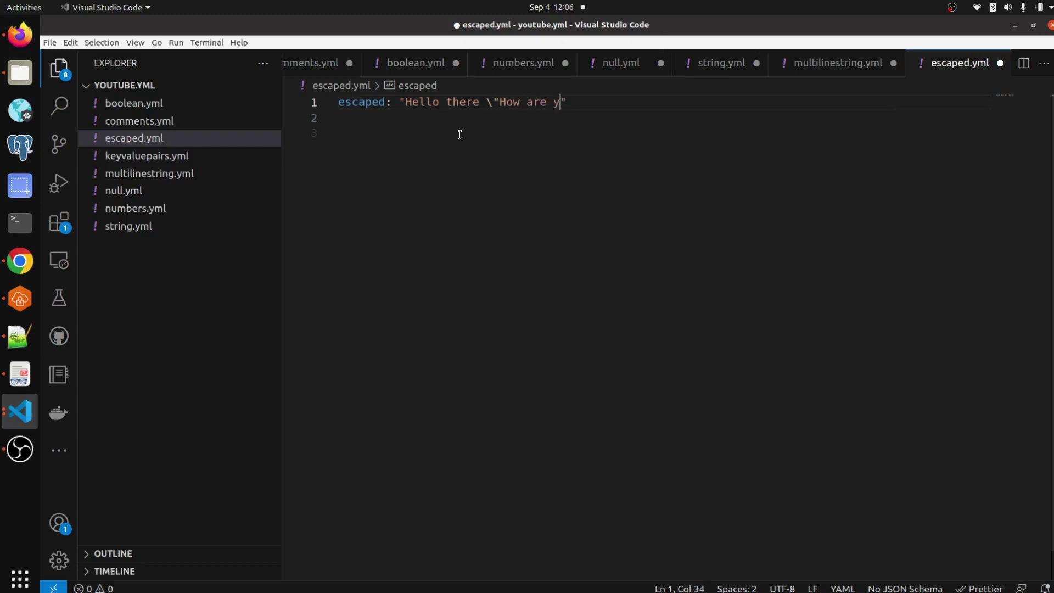
type("u")
key("Home")
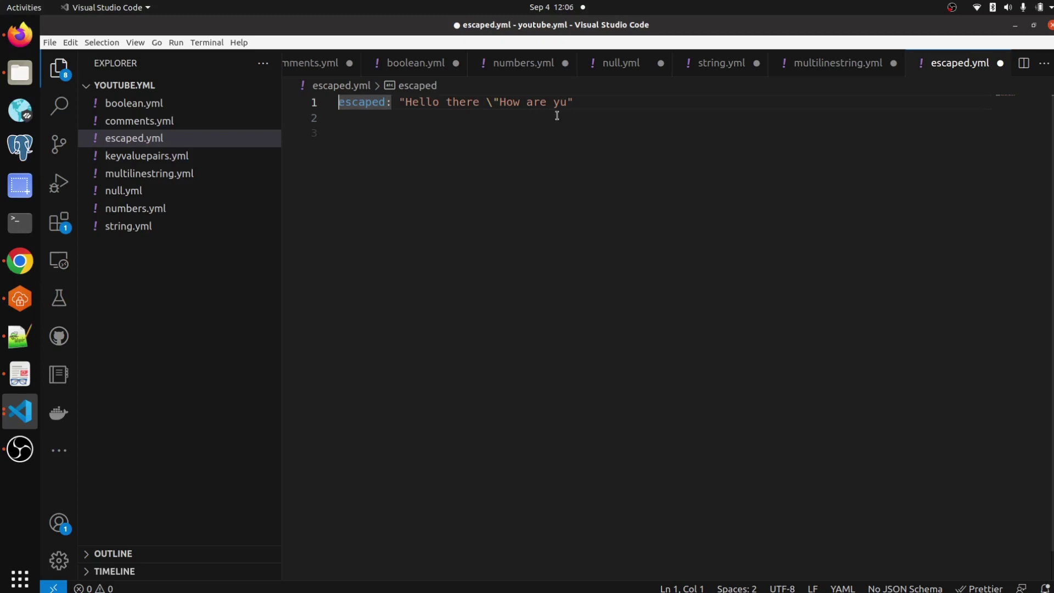
left_click(570, 101)
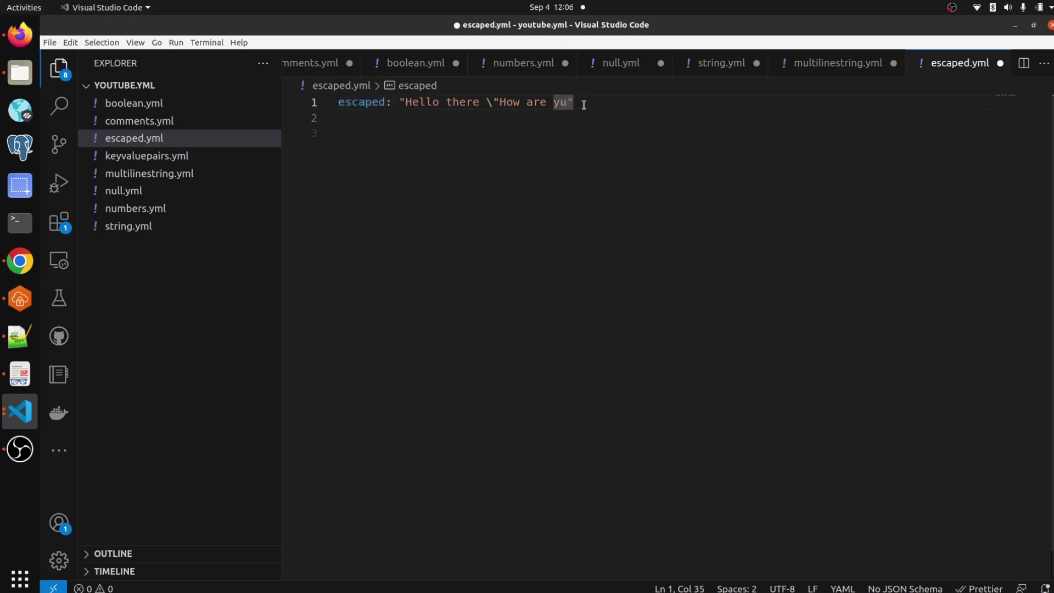
Fix yu to you and add \" rahul, making the value Hello there \"How are you\" rahul
key("BackSpace")
type("ou")
type("\\")
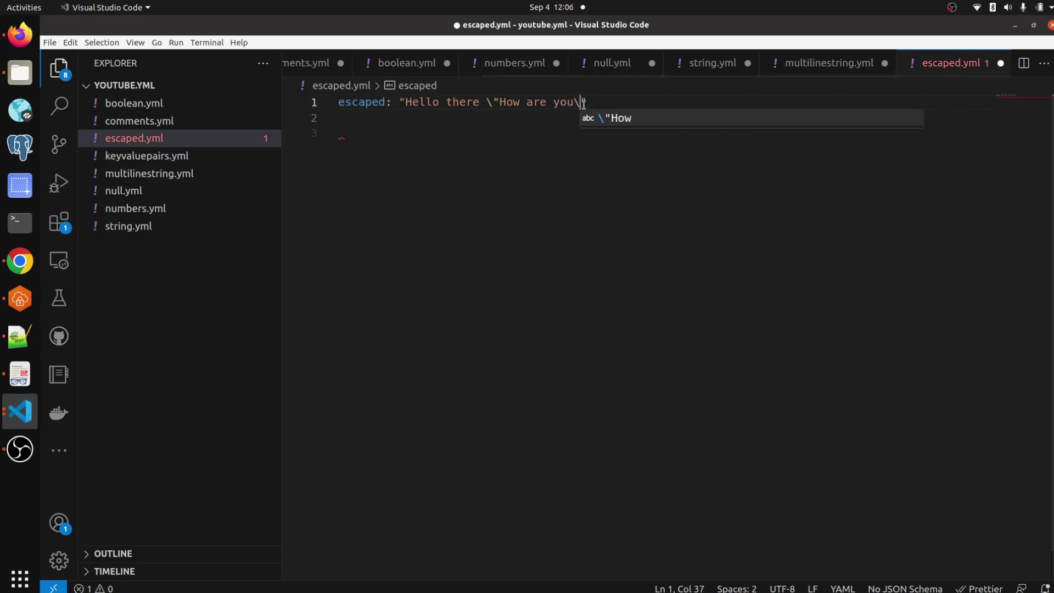
type("\"")
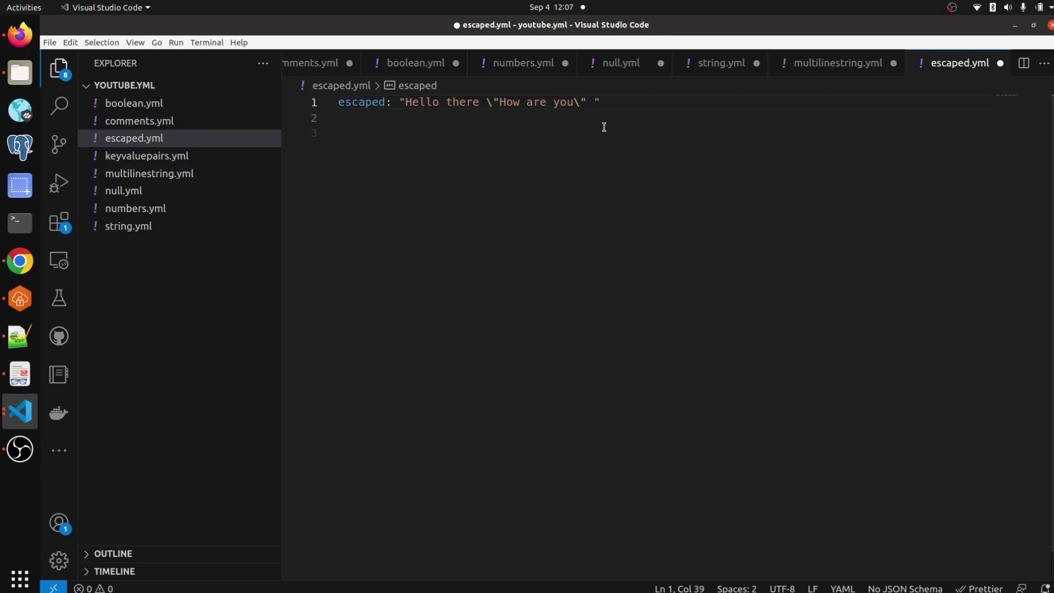
type("ra")
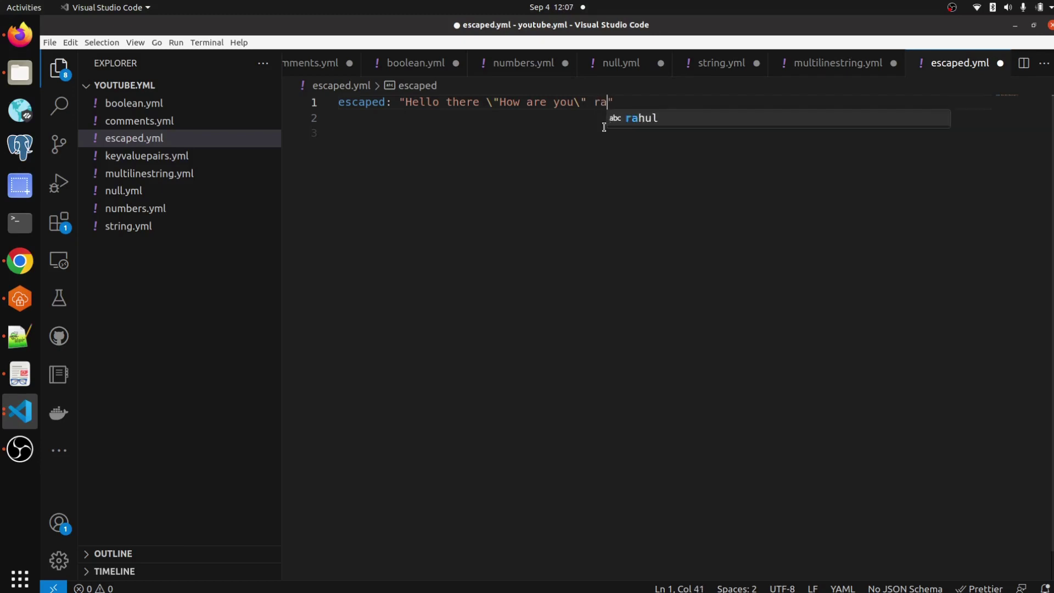
type("hul")
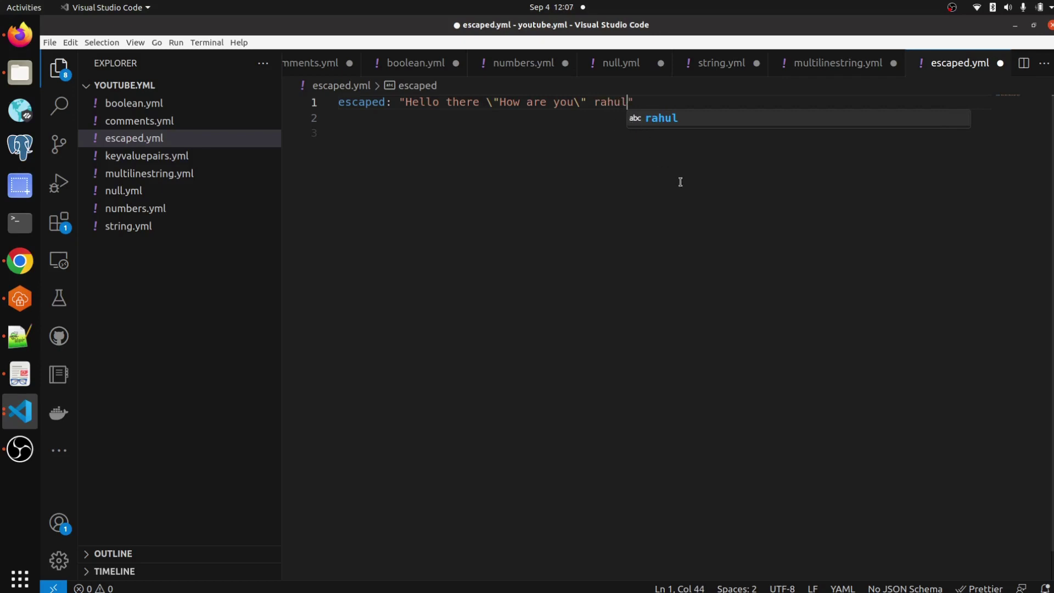
left_click(676, 118)
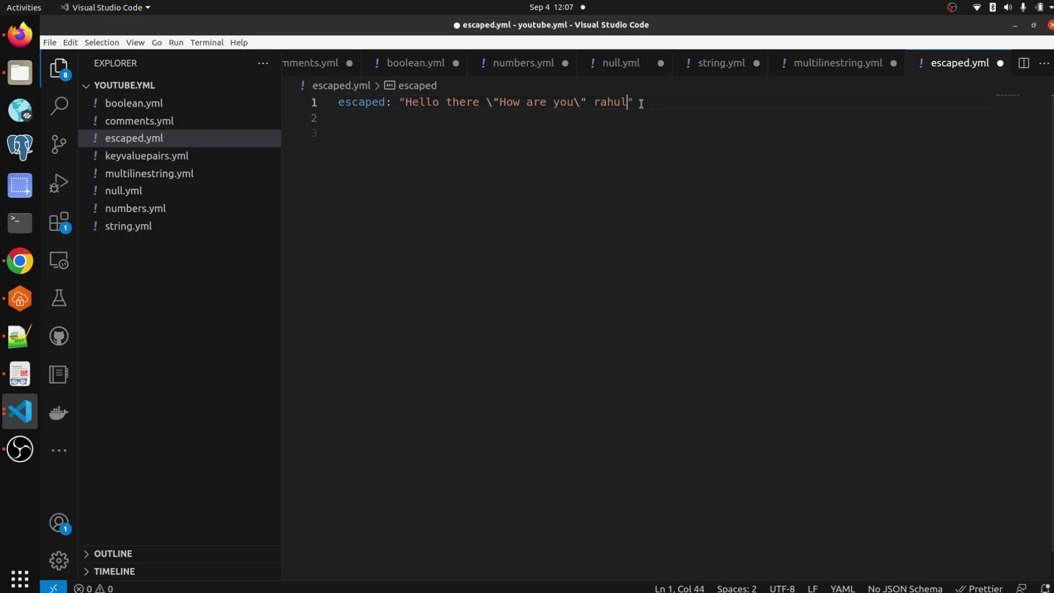
key("Right")
left_click_drag(581, 101, 492, 101)
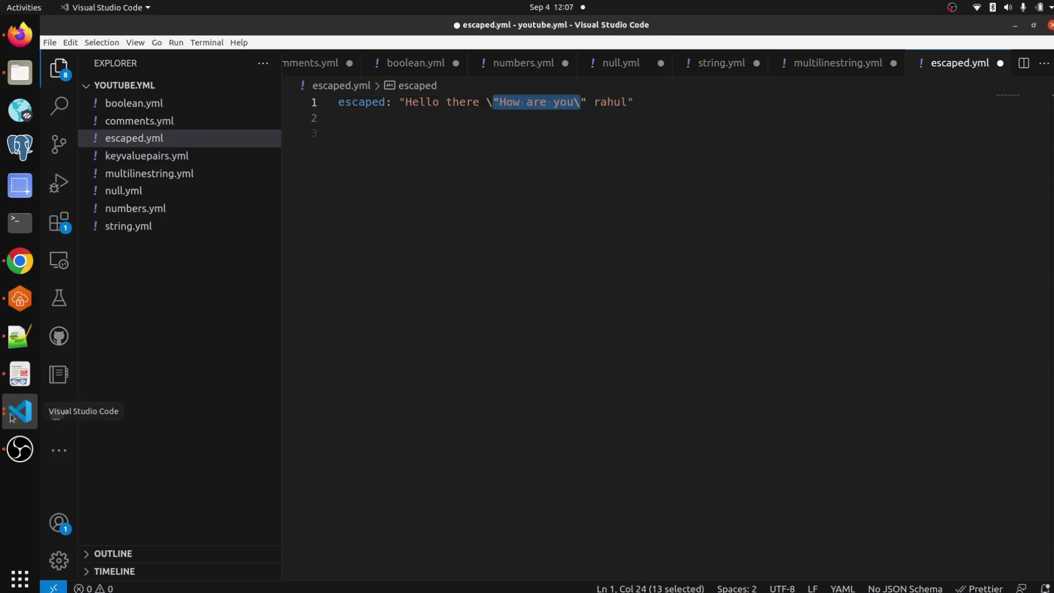
left_click(20, 375)
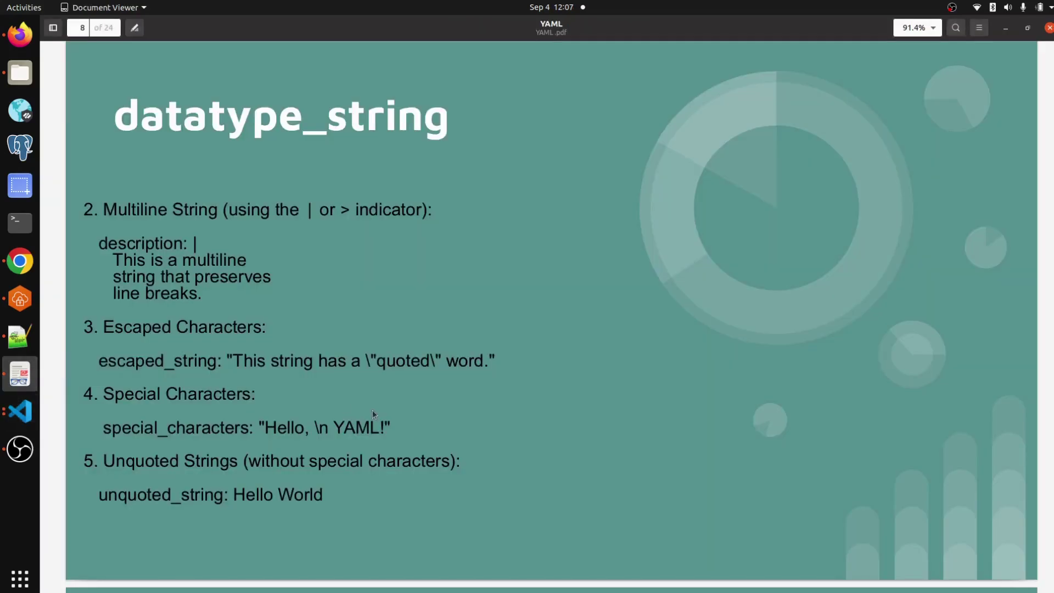
scroll(373, 409, "down", 1)
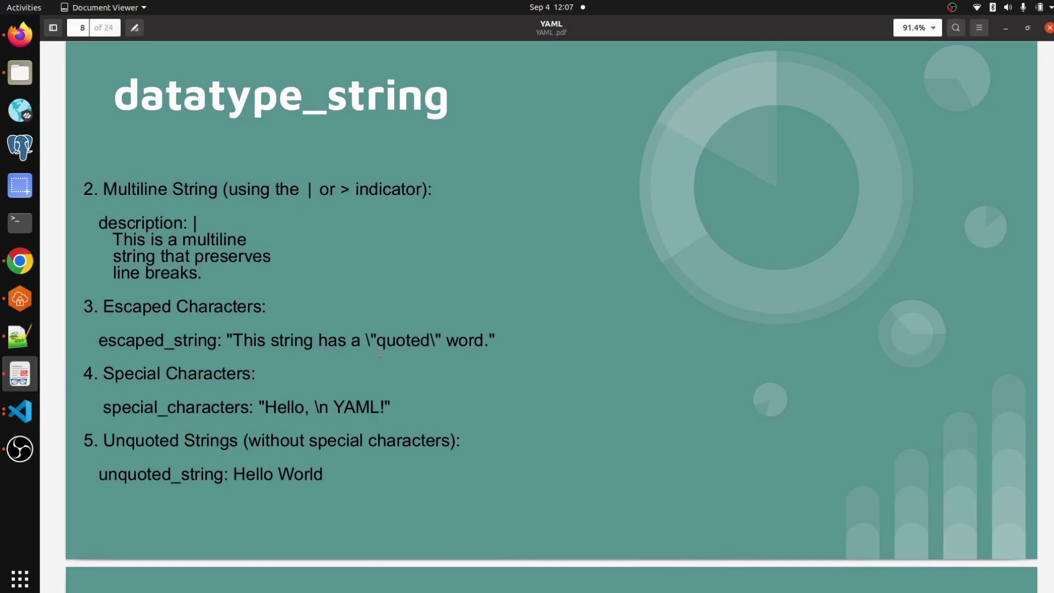
Highlight the escaped_string example on the slide, then return to escaped.yml
left_click_drag(496, 345, 99, 344)
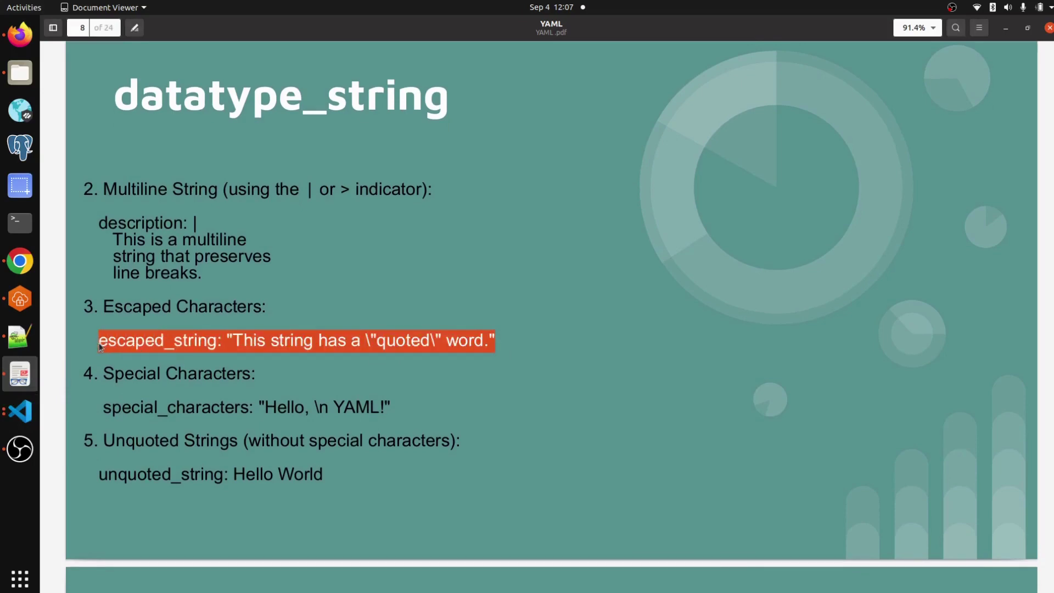
left_click(349, 352)
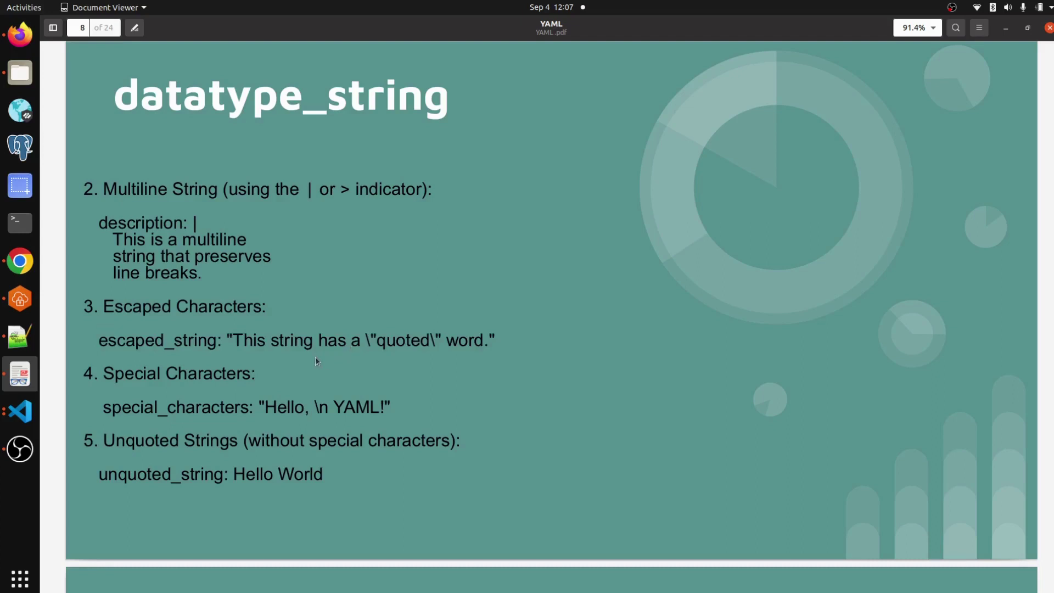
scroll(315, 360, "down", 1)
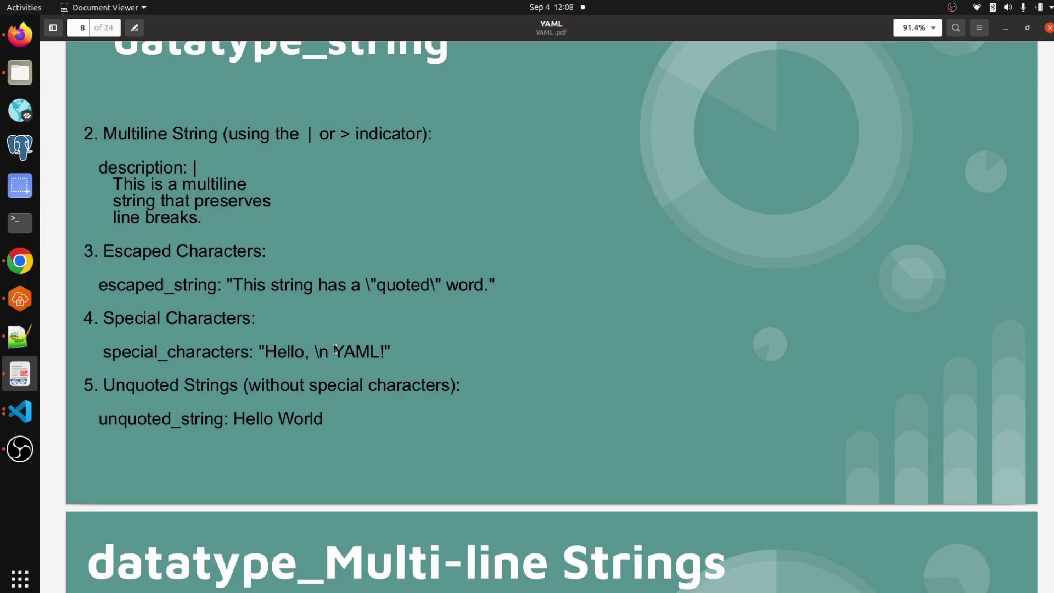
left_click(18, 410)
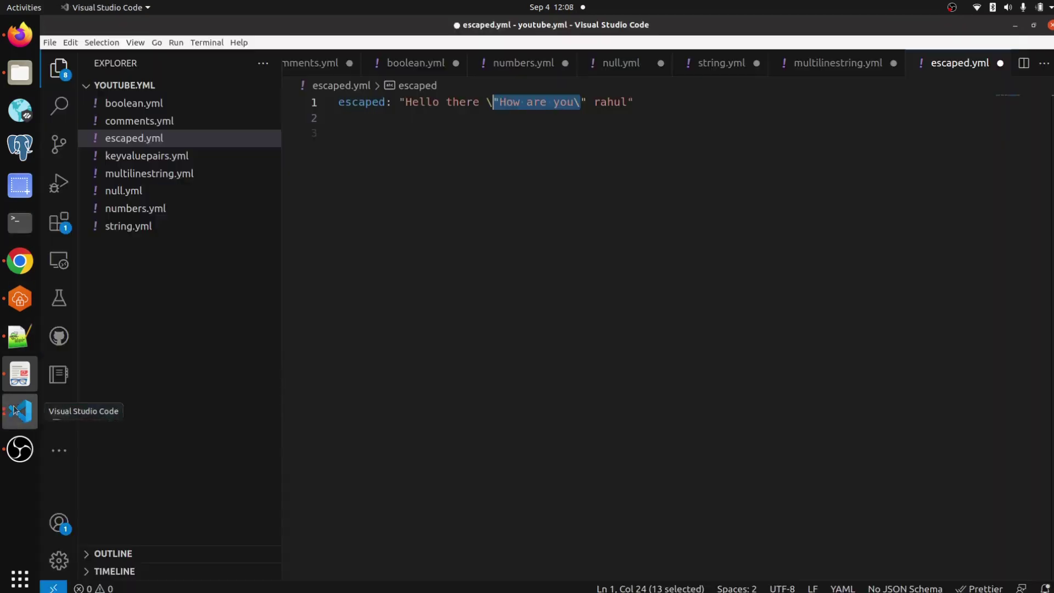
Add blank lines and a Special charactor comment below the escaped entry, checking the slides
left_click(646, 105)
key("Return")
key("Return")
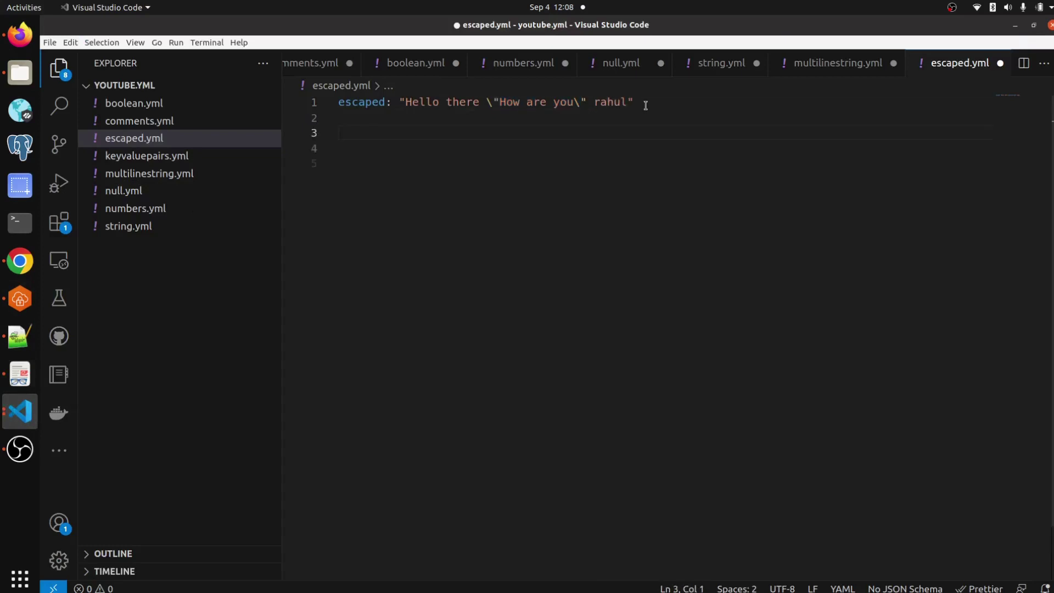
type("##")
left_click(20, 375)
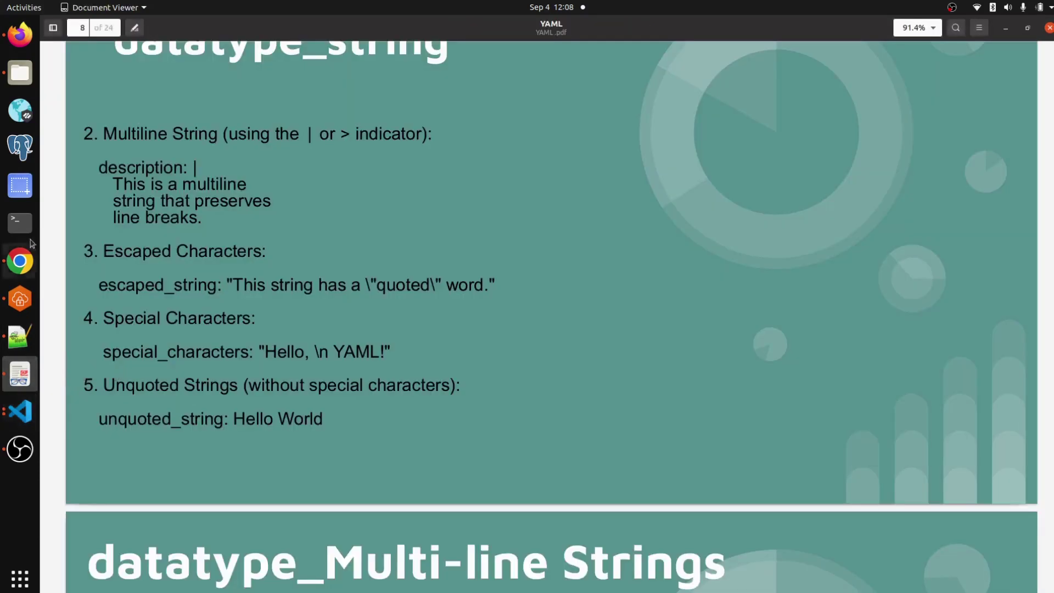
left_click(20, 411)
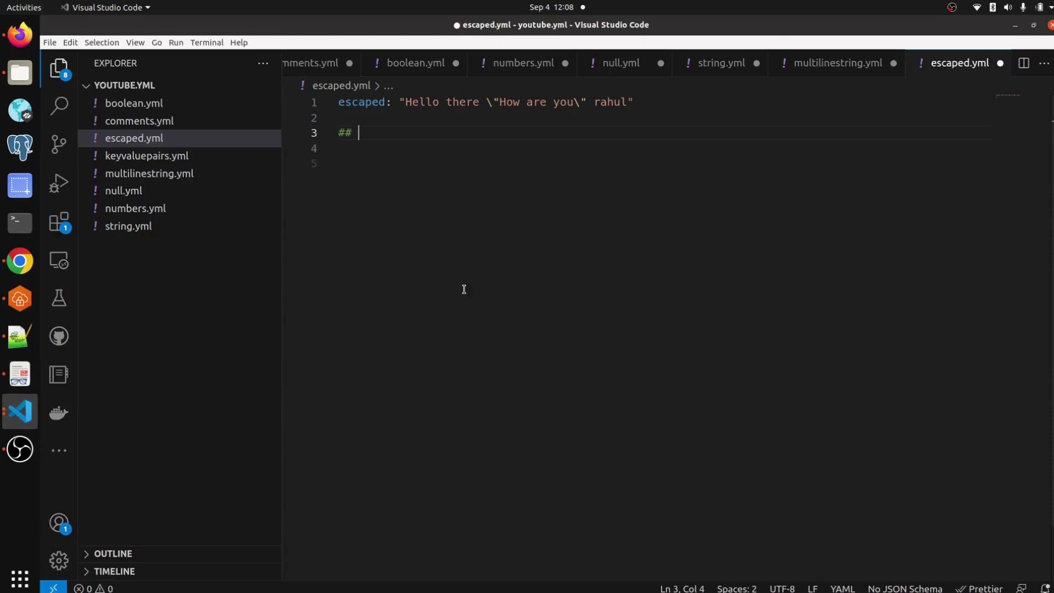
type("Spec")
type("ial c")
type("hara")
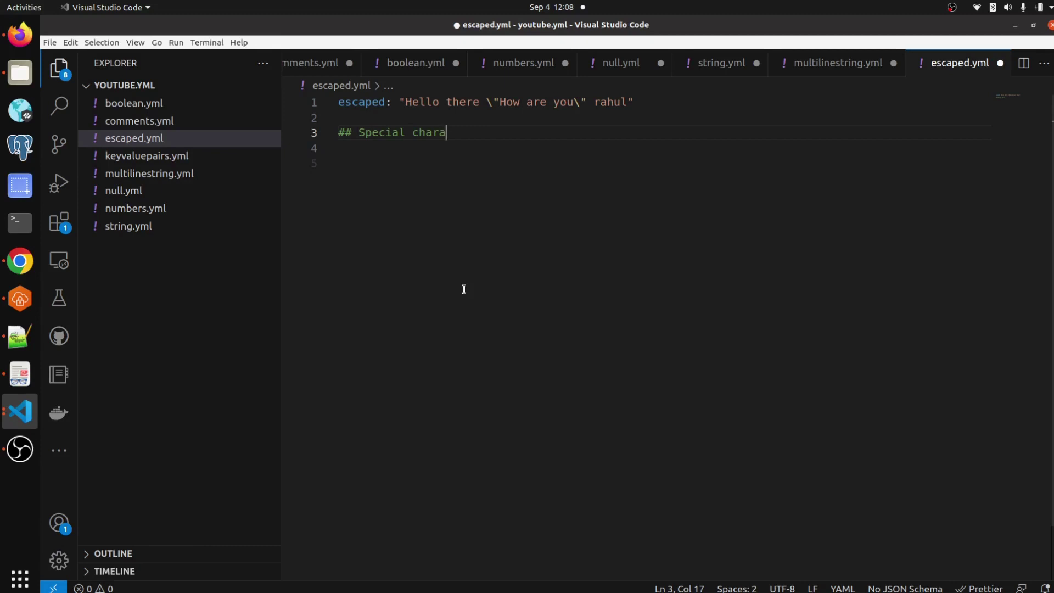
type("ctor")
Add Special_charactor: "Hello \n vipin how are you" with no space before the closing quote
key("Return")
key("Return")
type("Spe")
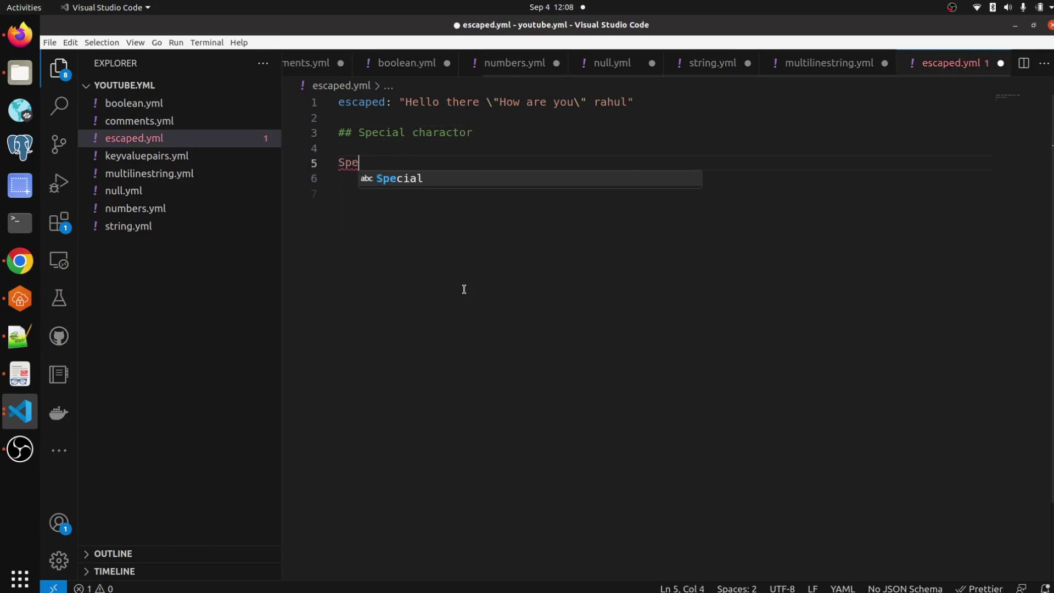
key("Return")
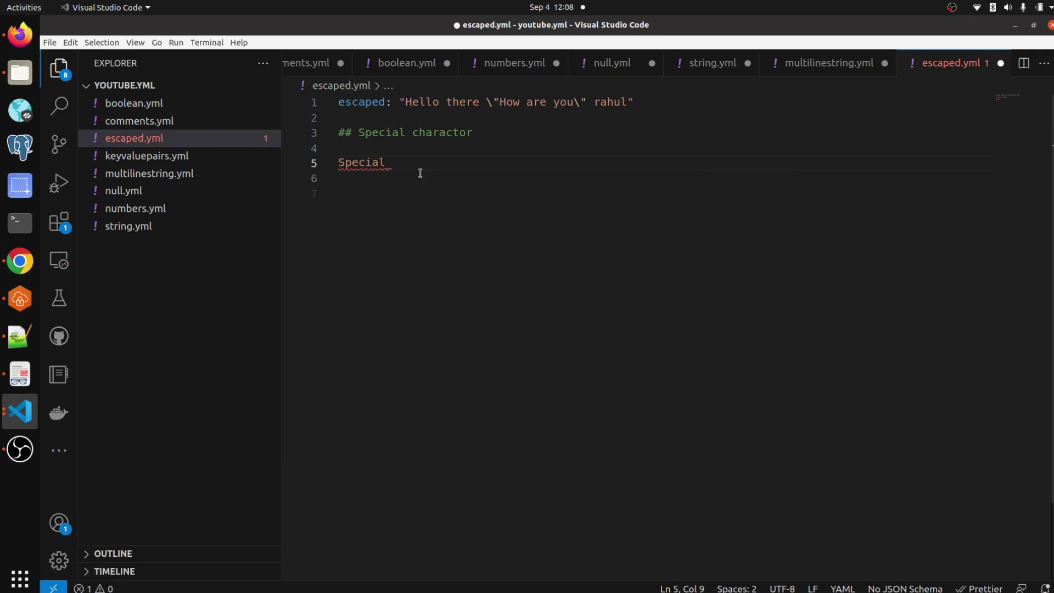
type("charactor: ")
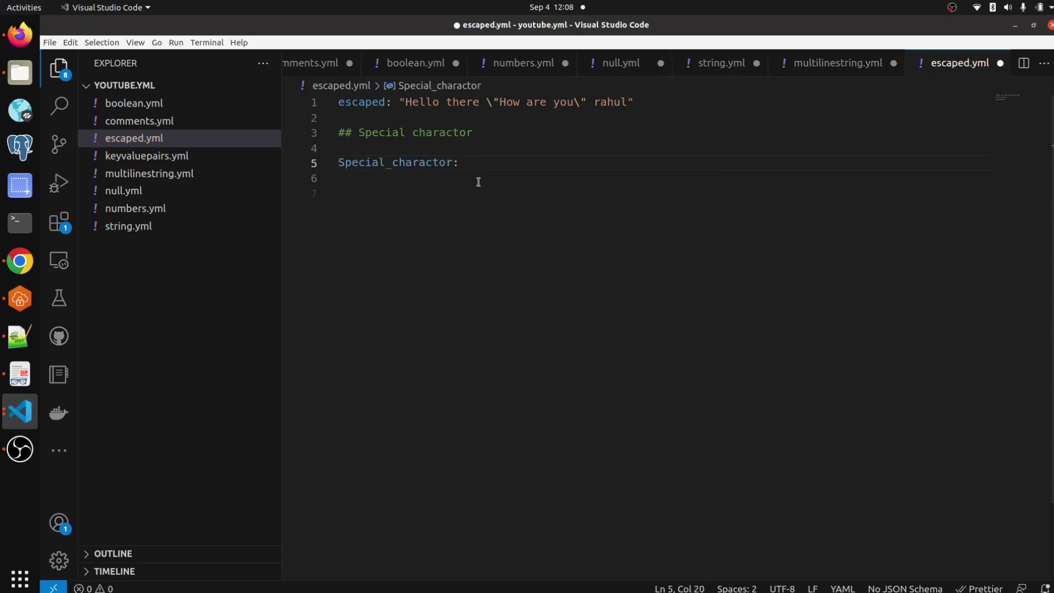
type("\"")
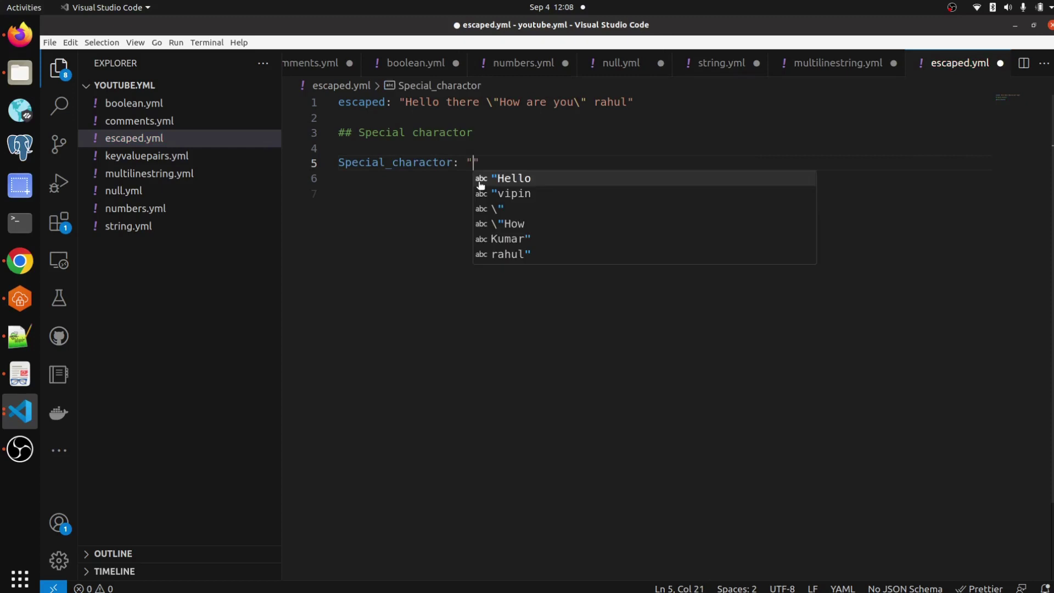
left_click(519, 178)
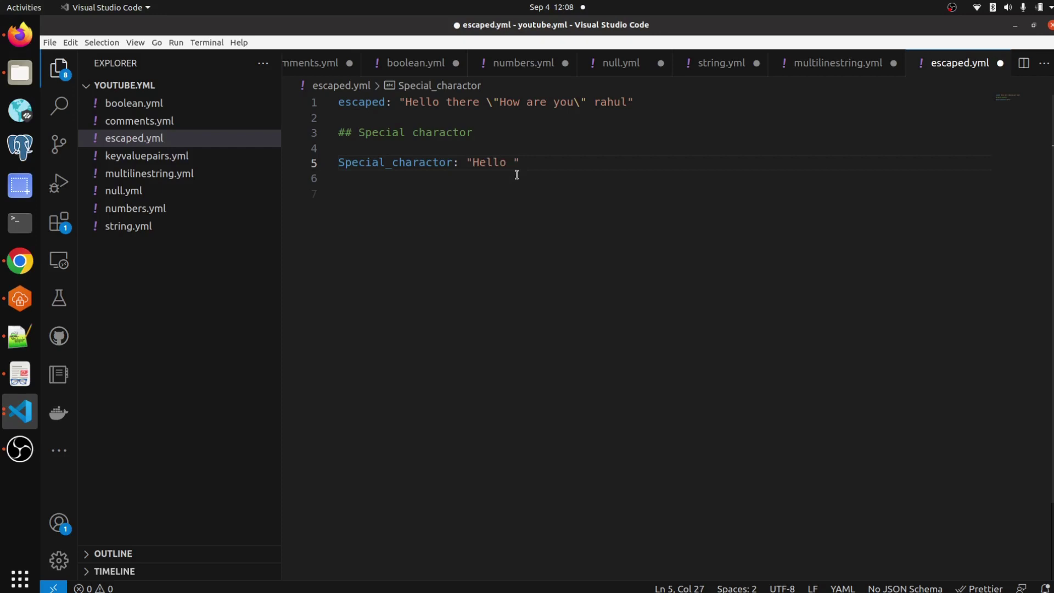
type("\\n")
type(" vip")
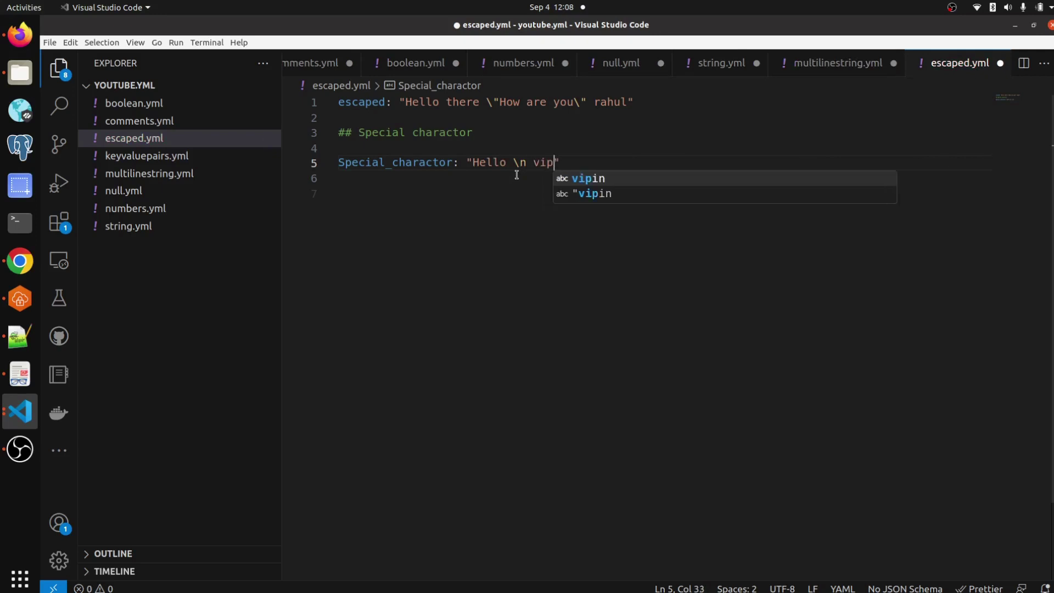
type("in")
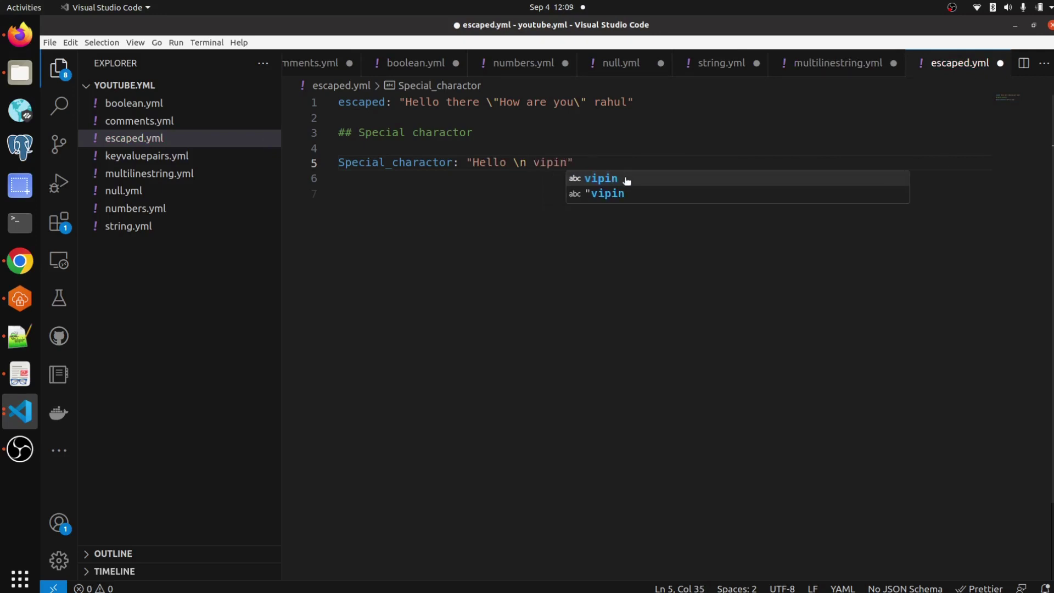
left_click(623, 178)
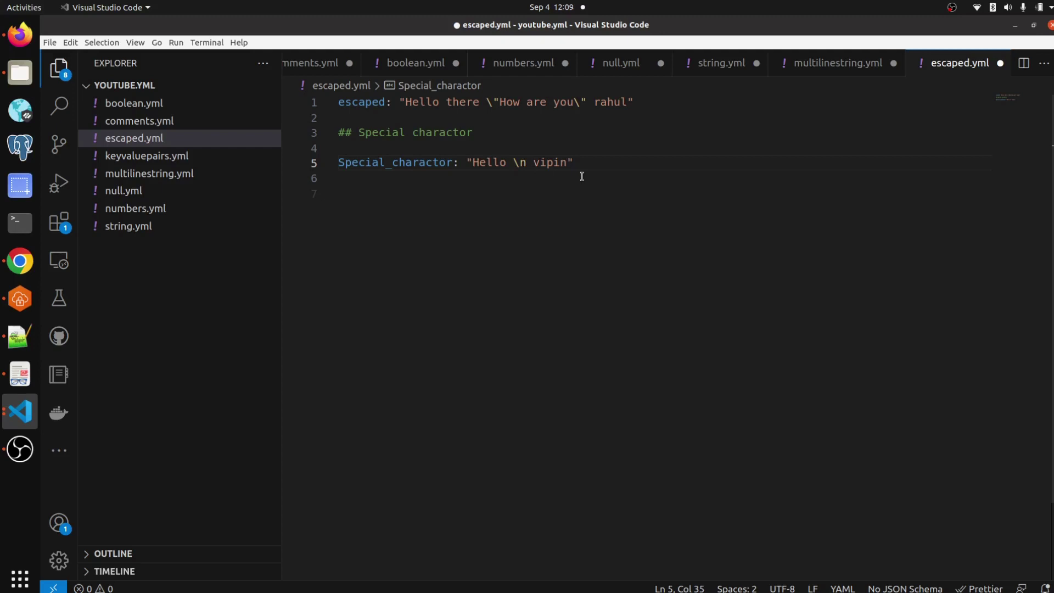
type("how ")
type("are y")
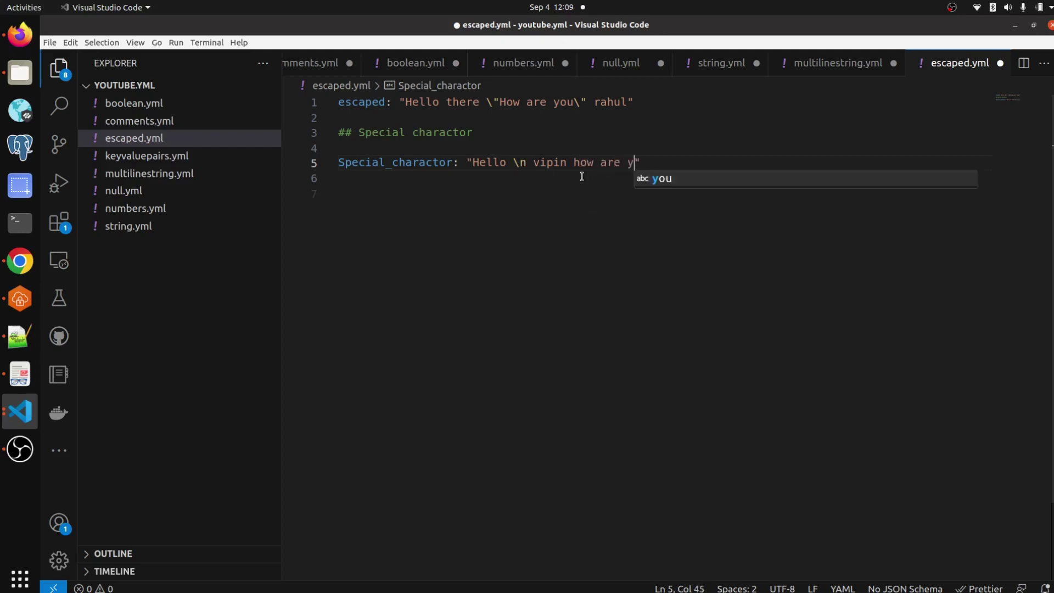
type("ou")
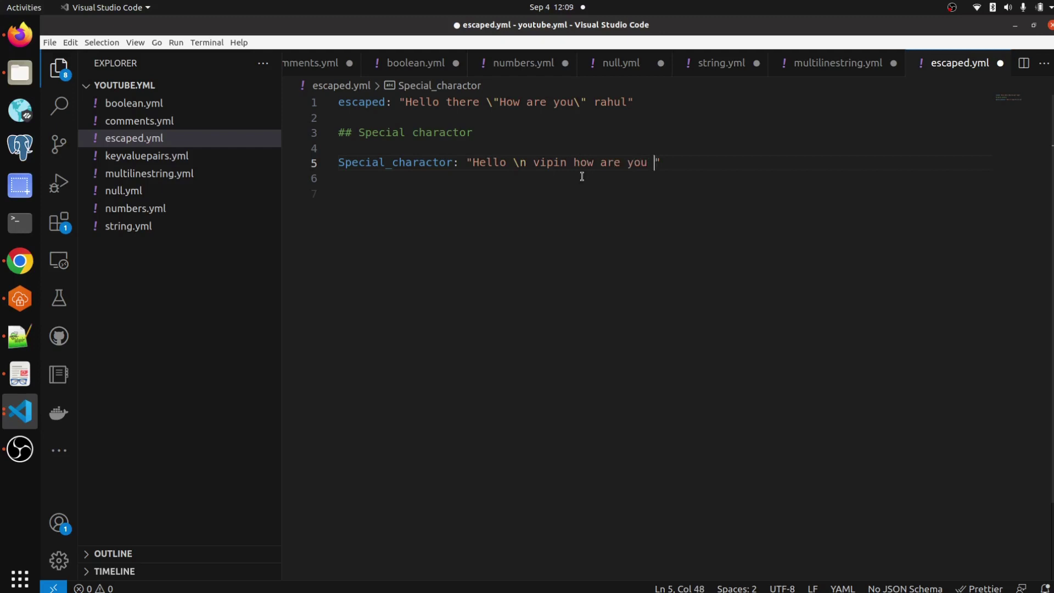
key("BackSpace")
left_click(19, 375)
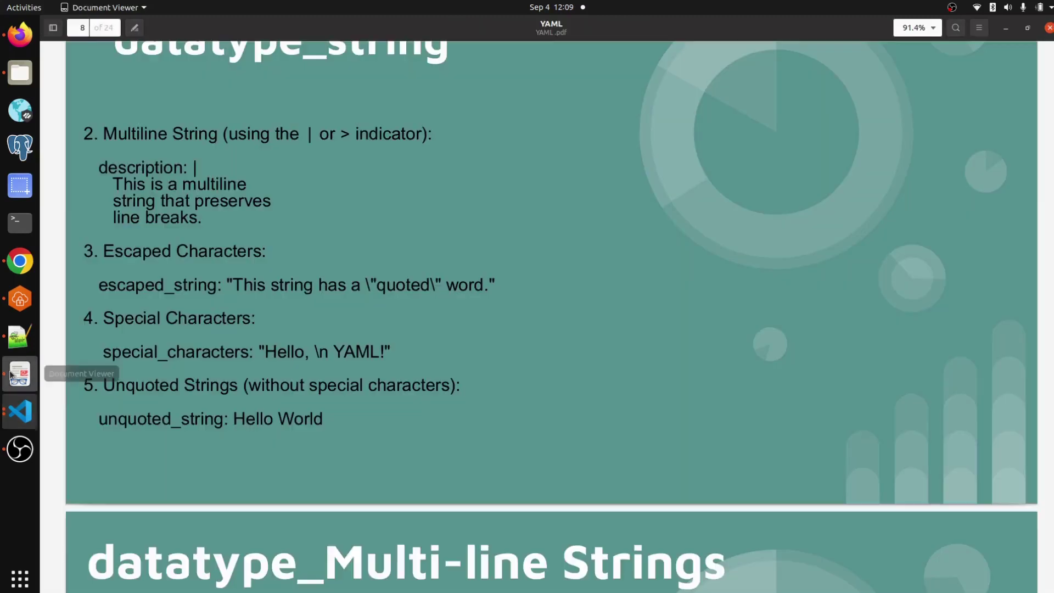
scroll(358, 372, "down", 2)
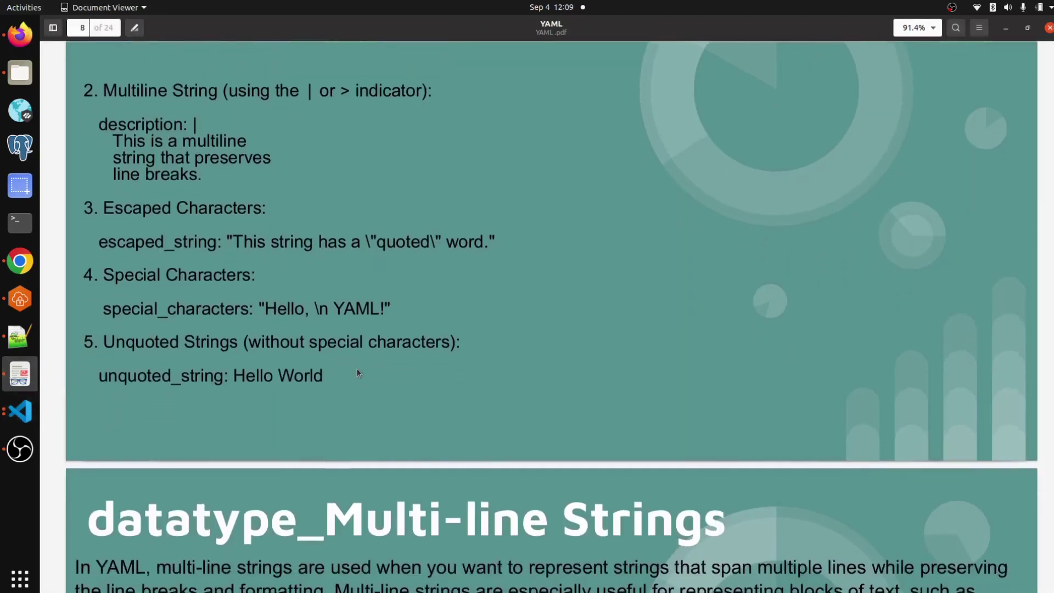
scroll(169, 330, "up", 2)
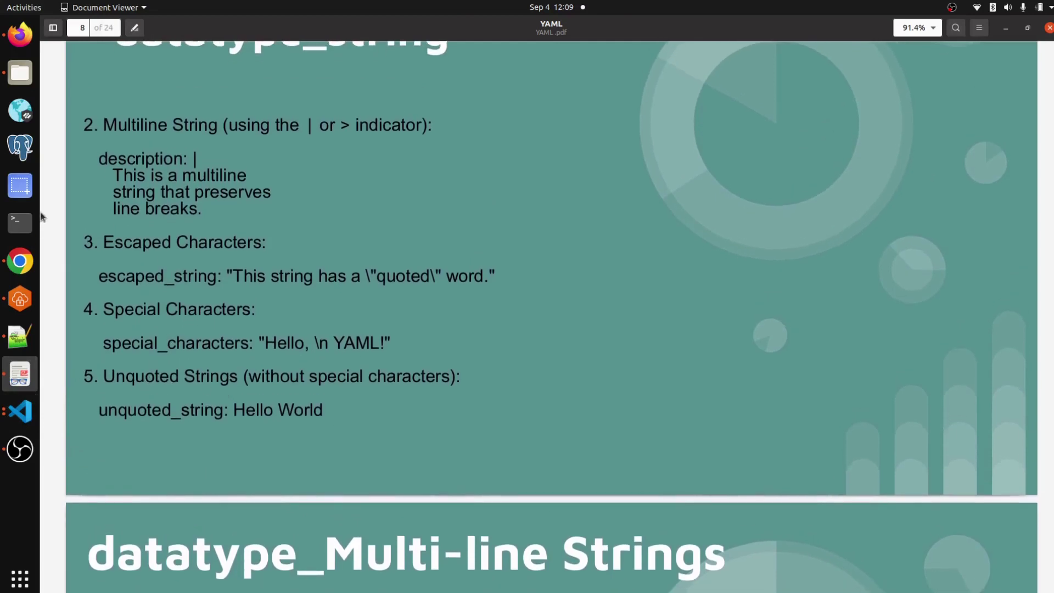
Add an unquoted Hi: vipin entry below the Special_charactor line
left_click(26, 416)
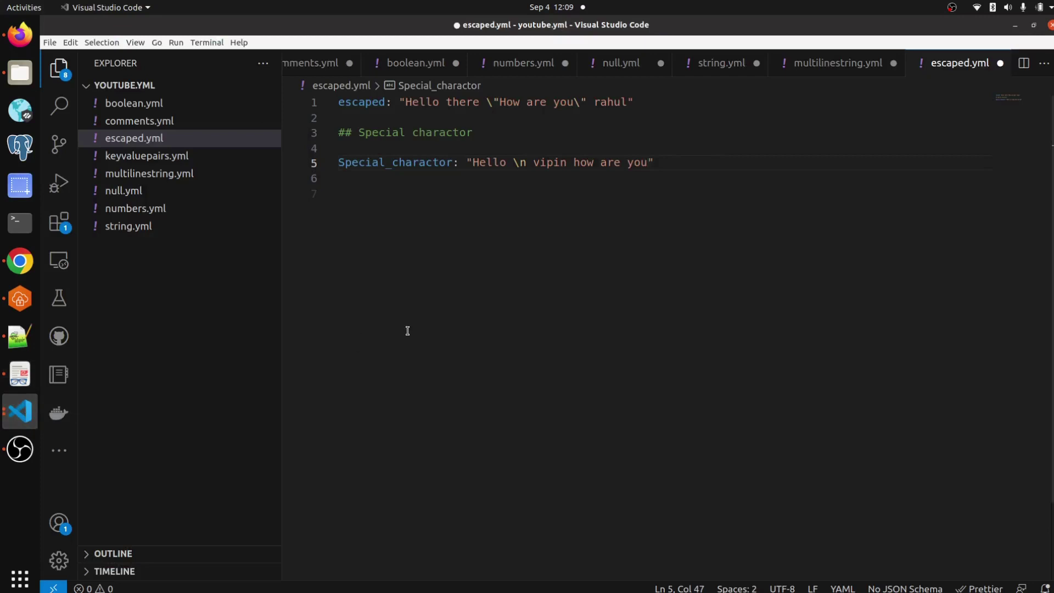
left_click(671, 166)
key("Return")
key("Return")
key("Return")
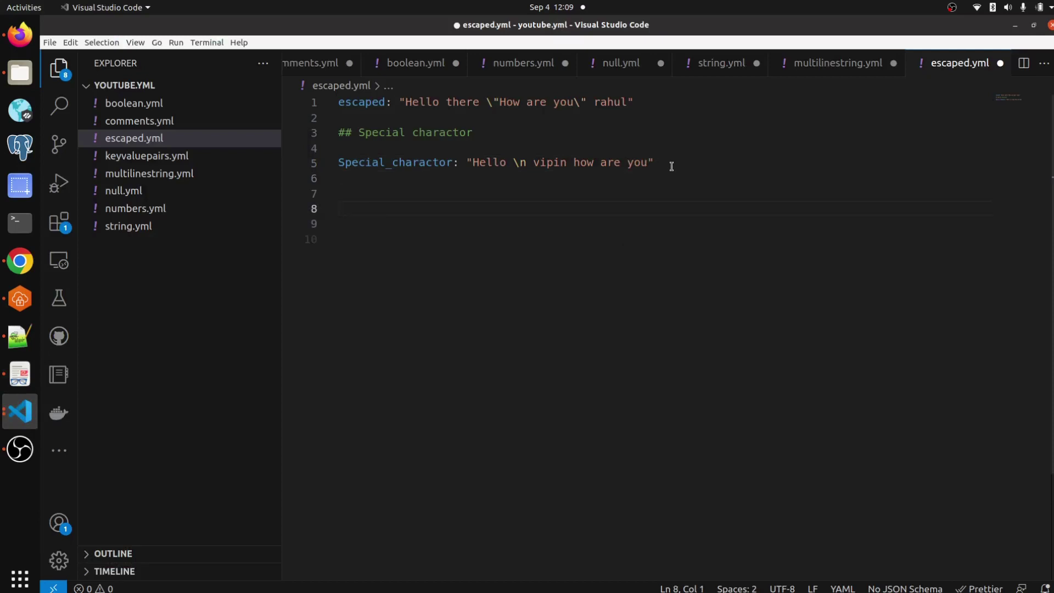
type("Hi")
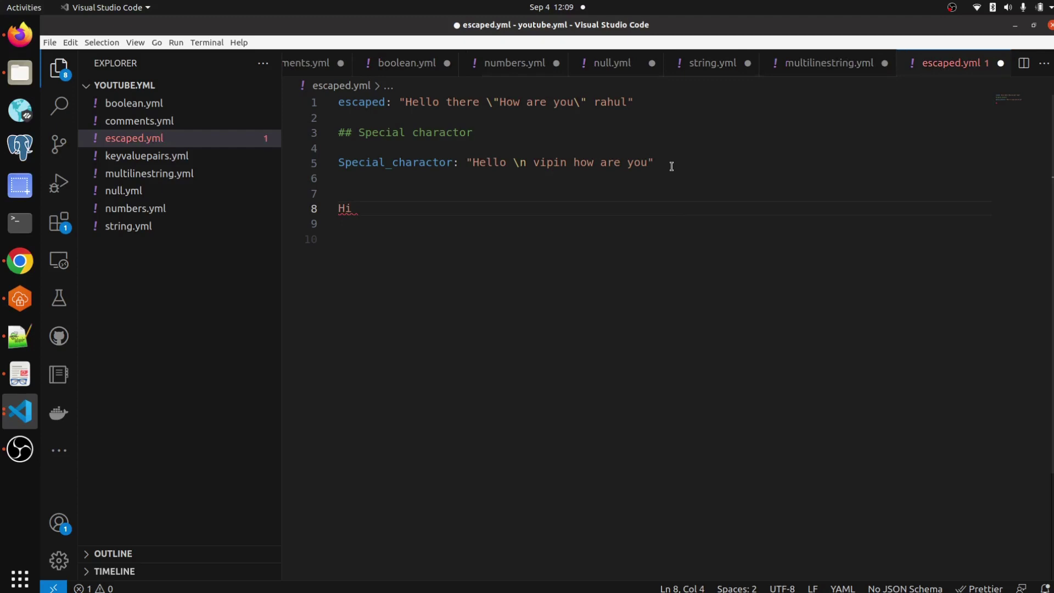
type(": ")
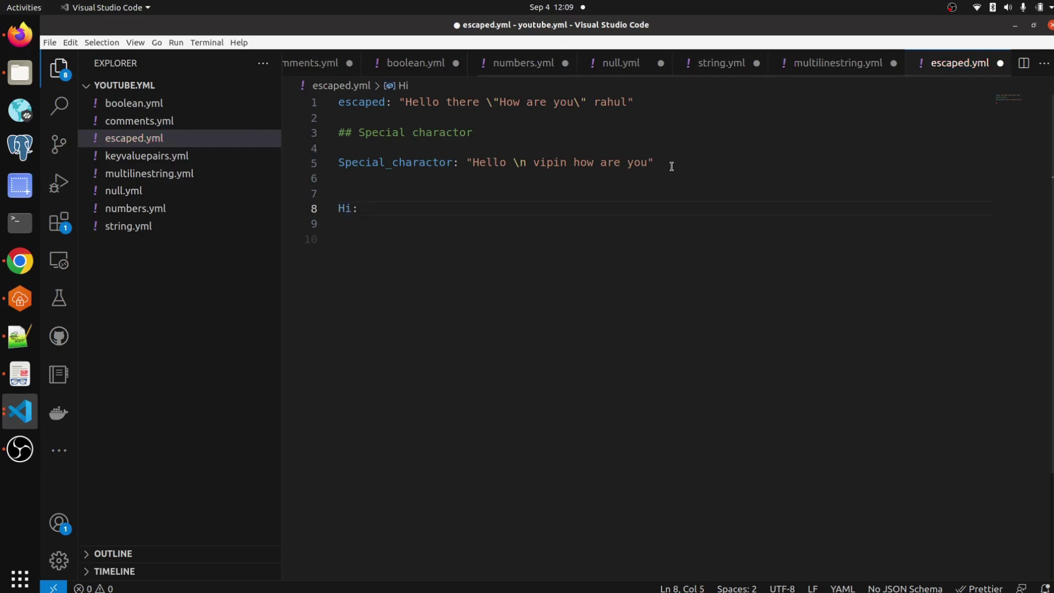
type("vip")
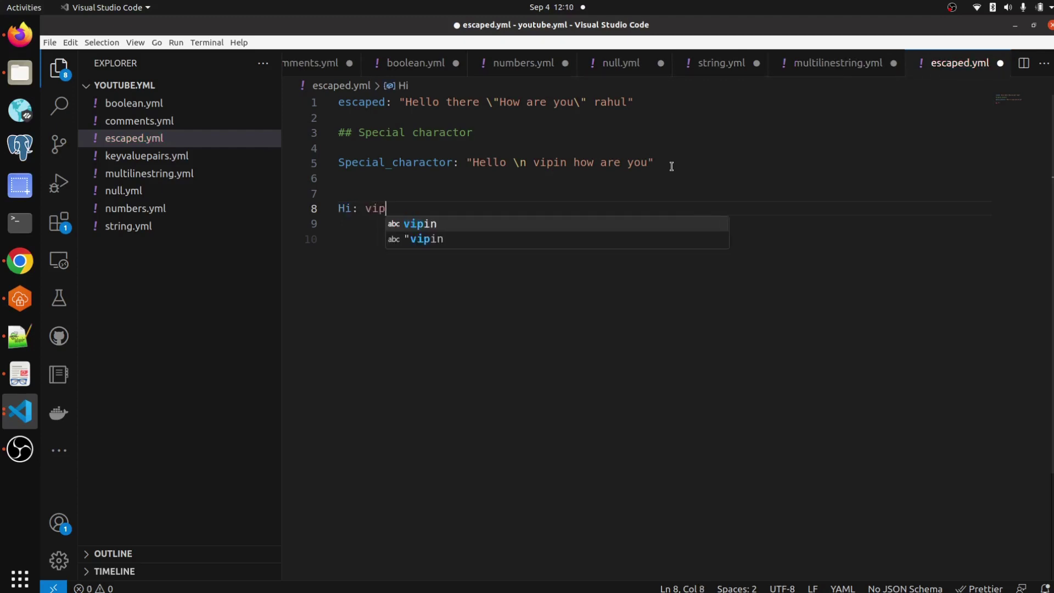
type("in")
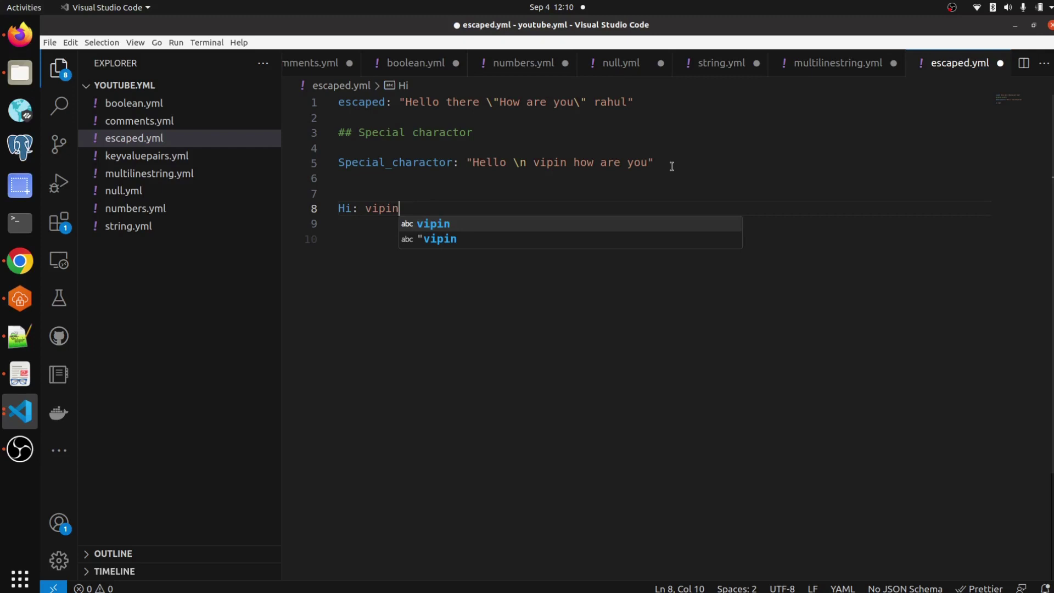
left_click(429, 316)
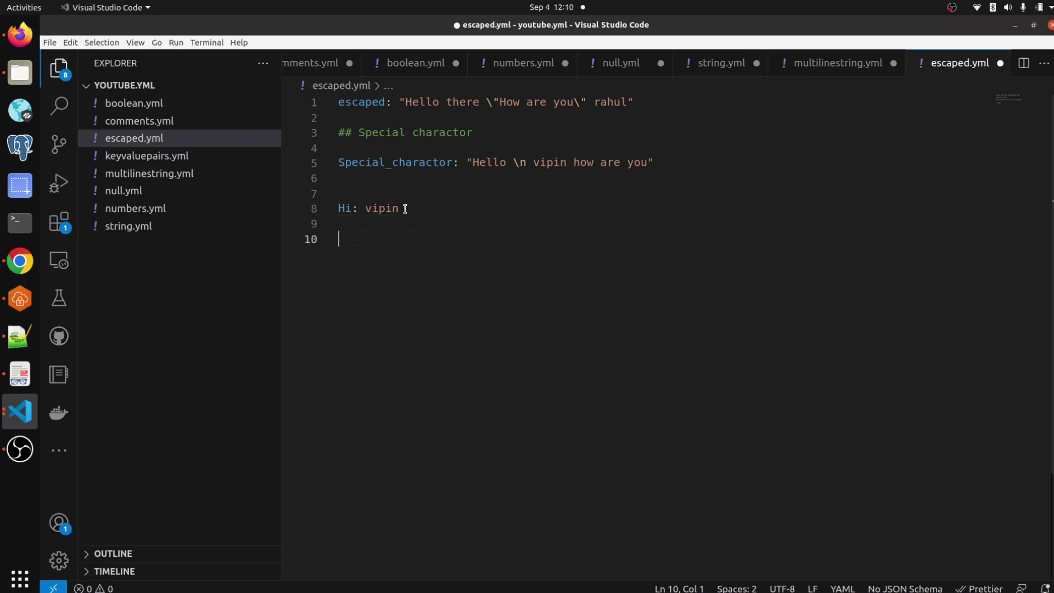
left_click_drag(419, 208, 330, 210)
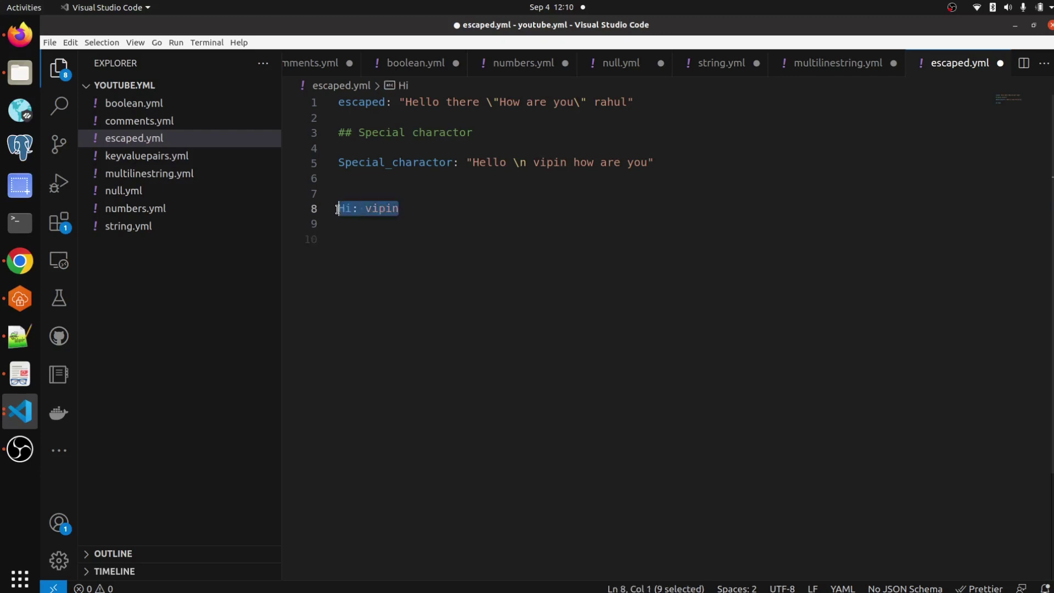
left_click(428, 213)
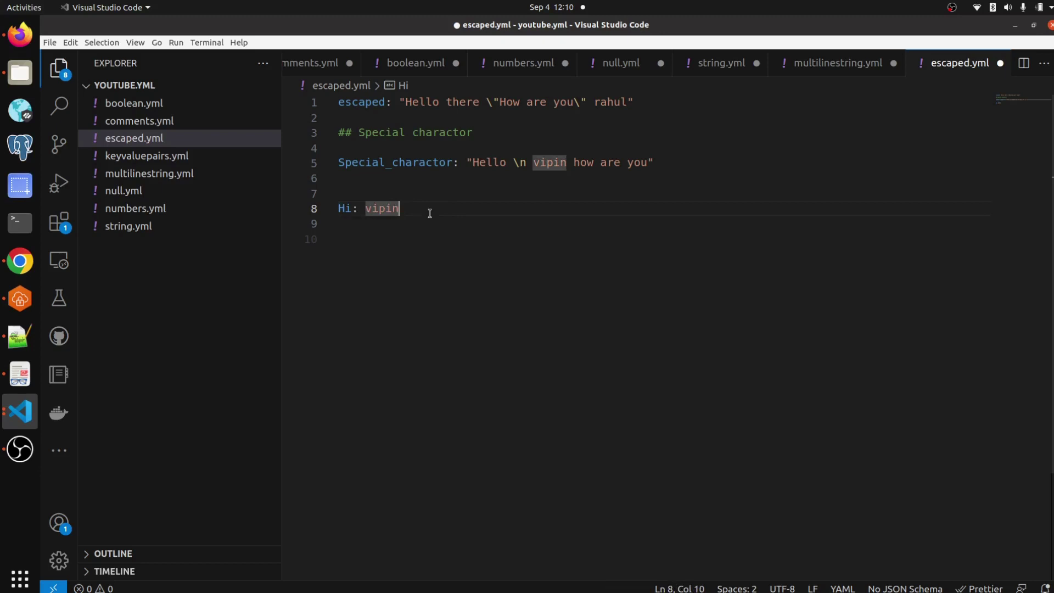
Add a "# Without quotes" comment above Hi: vipin, then check the unquoted-string slide
left_click(341, 189)
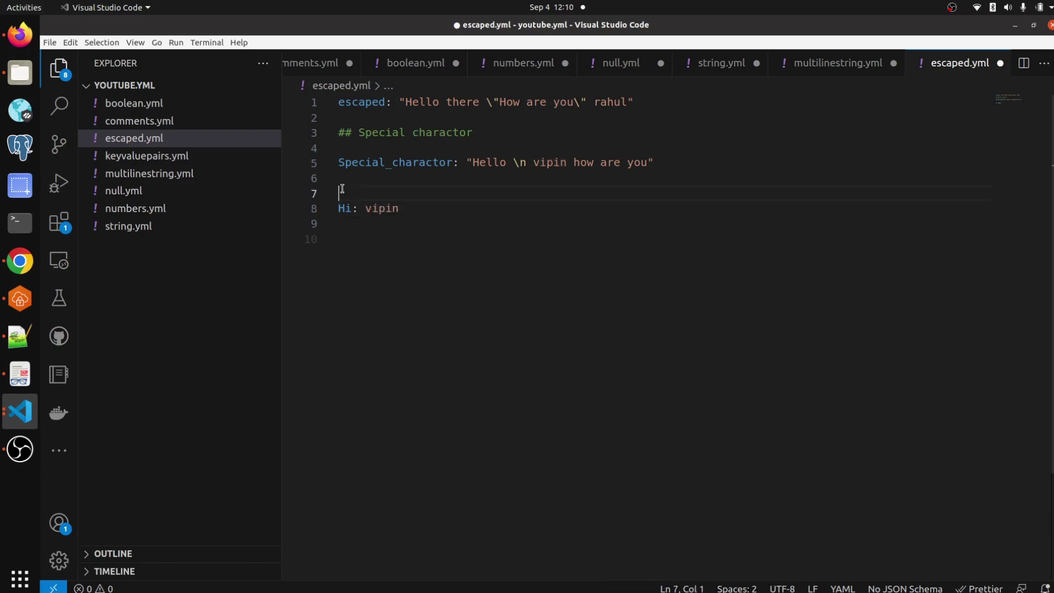
type("# ")
type("With")
type("out ")
type("quotes")
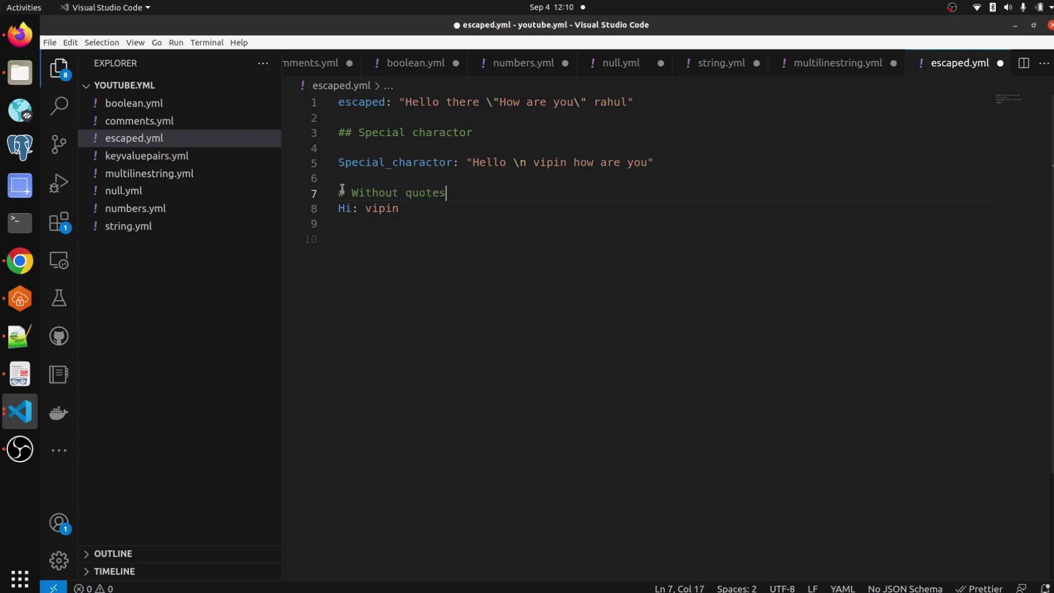
key("Return")
left_click_drag(404, 222, 327, 222)
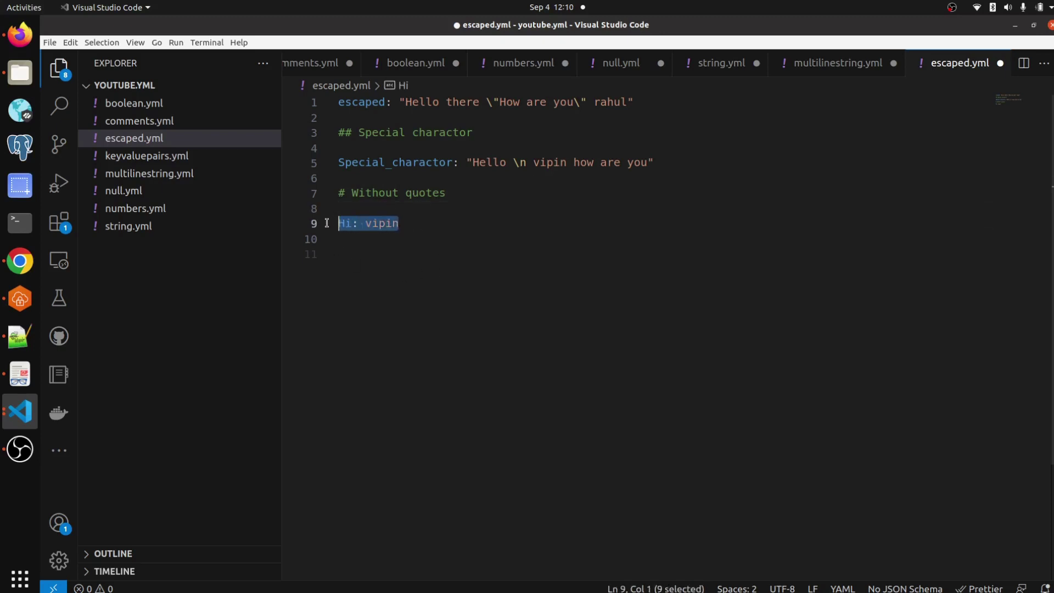
left_click(410, 223)
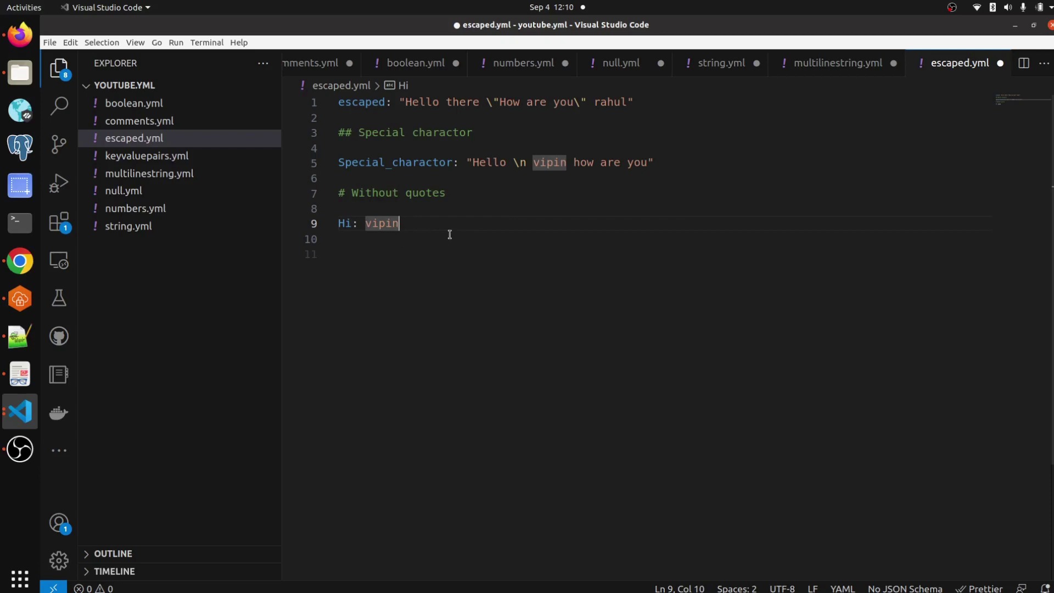
left_click(20, 337)
left_click(16, 374)
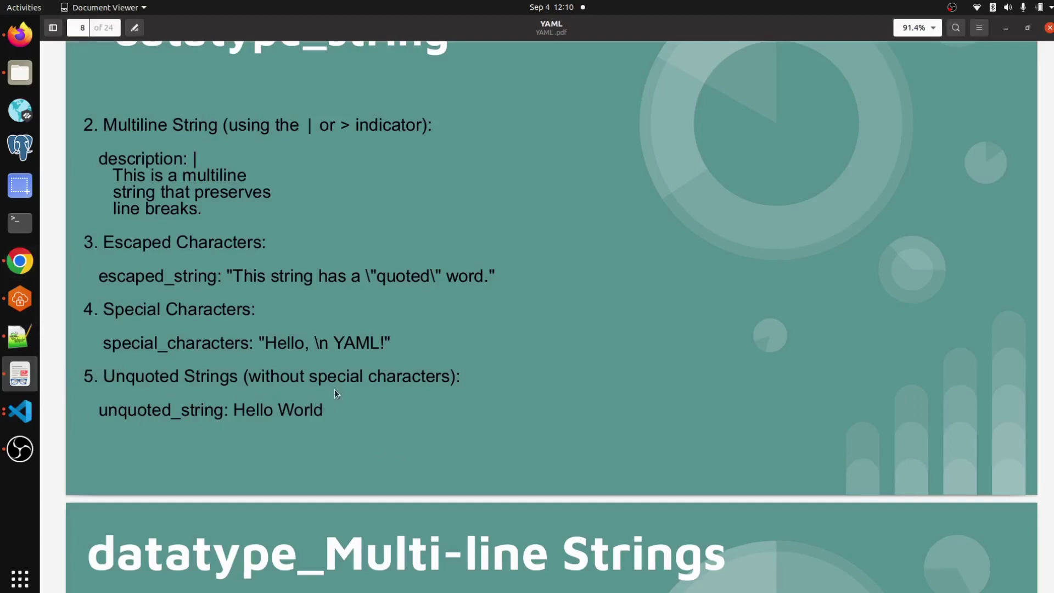
left_click(20, 411)
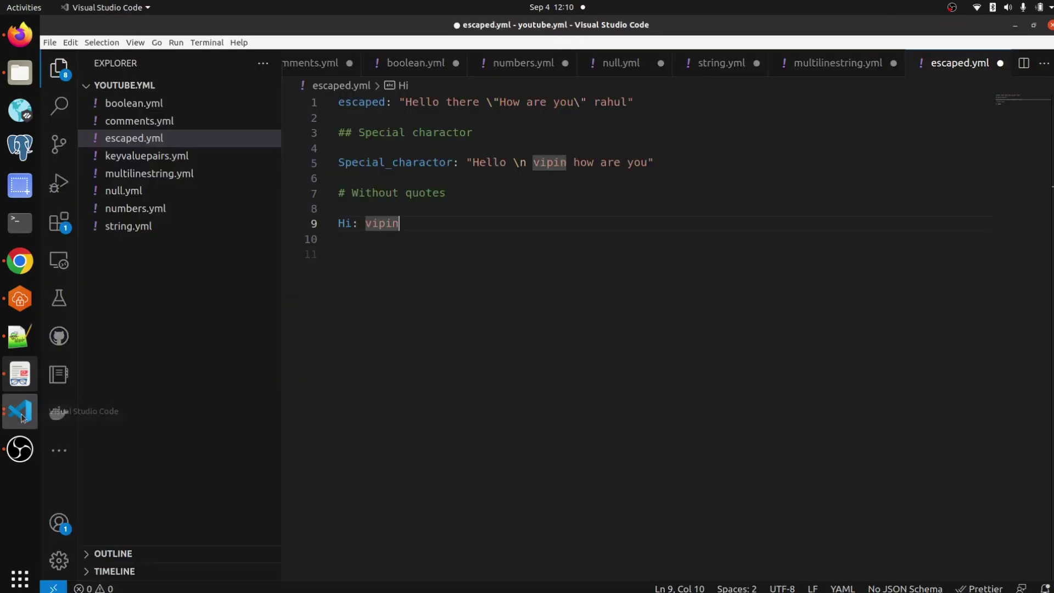